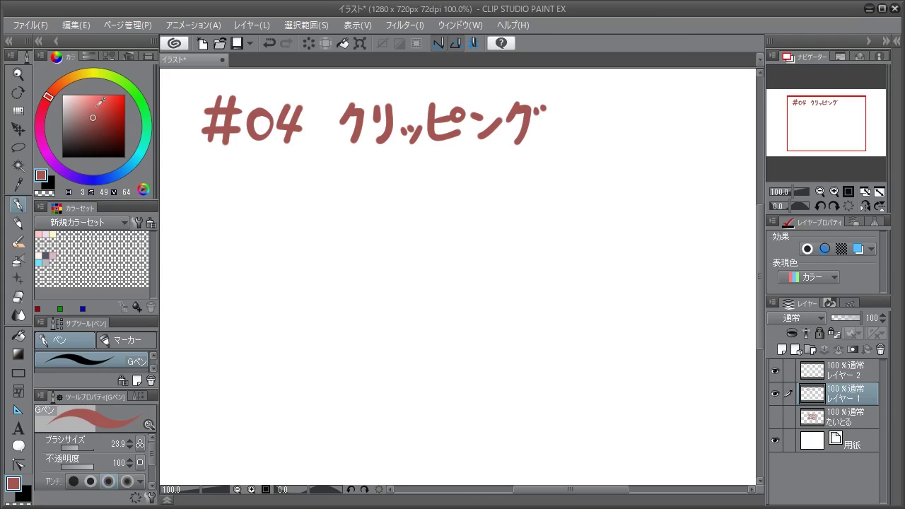
# Add a new layer above レイヤー 2 and paint a filled pink circle on it with the G pen at brush size 129.2
pyautogui.click(847, 371)
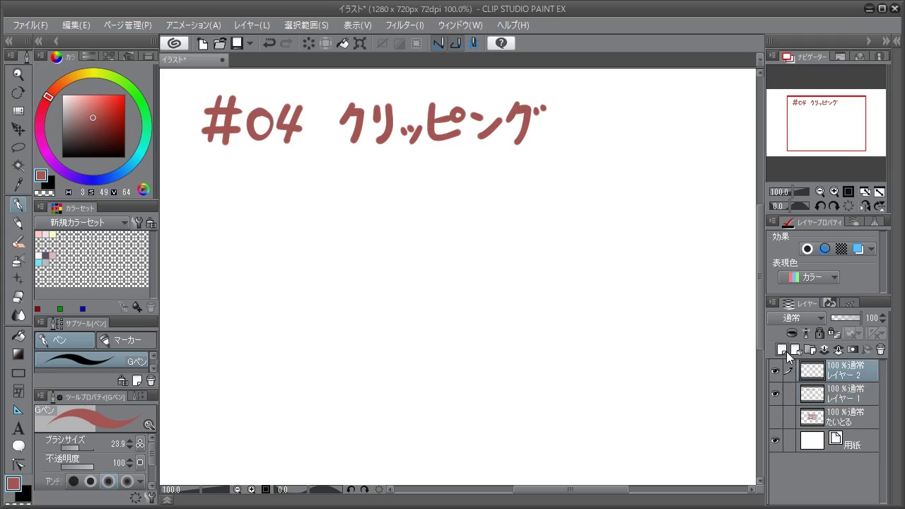
pyautogui.click(782, 349)
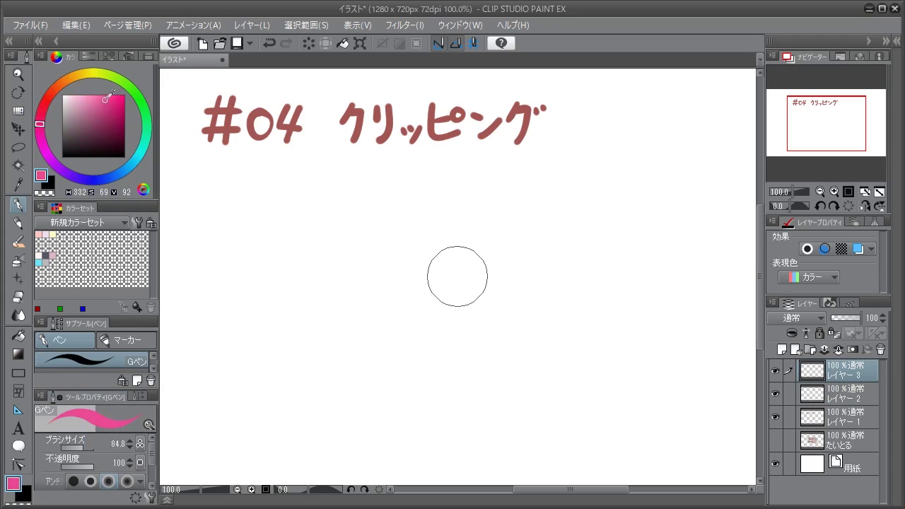
pyautogui.click(104, 101)
pyautogui.moveTo(83, 446); pyautogui.dragTo(87, 453)
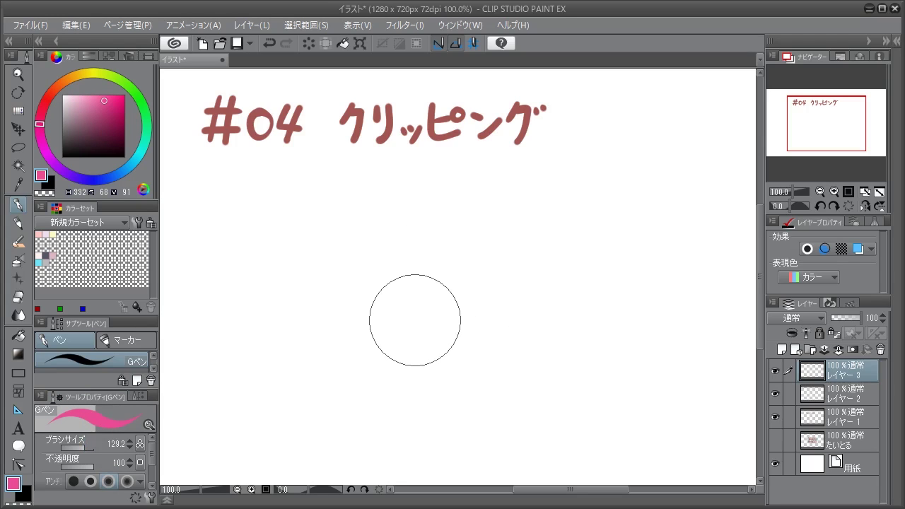
pyautogui.moveTo(411, 315)
pyautogui.mouseDown()
pyautogui.moveTo(427, 287)
pyautogui.moveTo(441, 287)
pyautogui.moveTo(461, 306)
pyautogui.moveTo(457, 319)
pyautogui.moveTo(430, 321)
pyautogui.moveTo(417, 309)
pyautogui.moveTo(433, 283)
pyautogui.moveTo(457, 289)
pyautogui.moveTo(453, 316)
pyautogui.moveTo(429, 324)
pyautogui.moveTo(435, 285)
pyautogui.moveTo(445, 283)
pyautogui.moveTo(456, 320)
pyautogui.mouseUp()
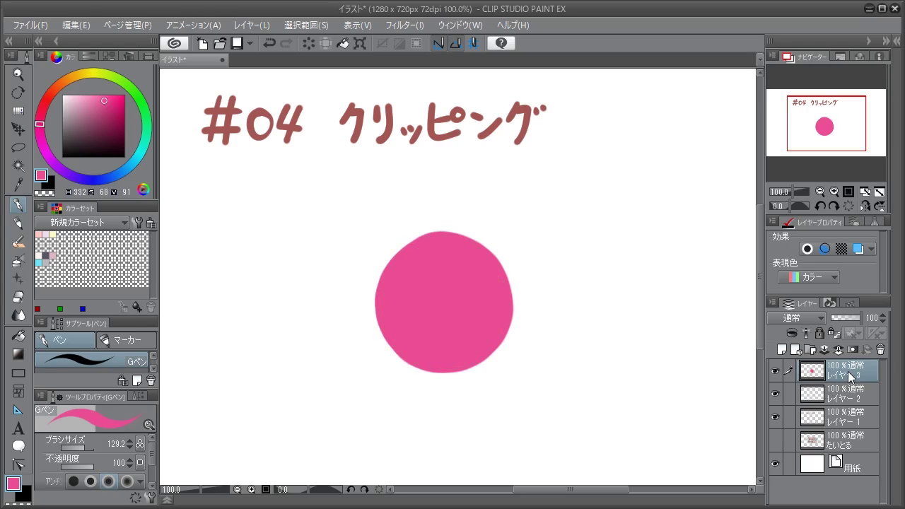
# Add a new layer above the circle and paint a light blue zigzag across the circle's right edge at brush size 29.6
pyautogui.click(782, 350)
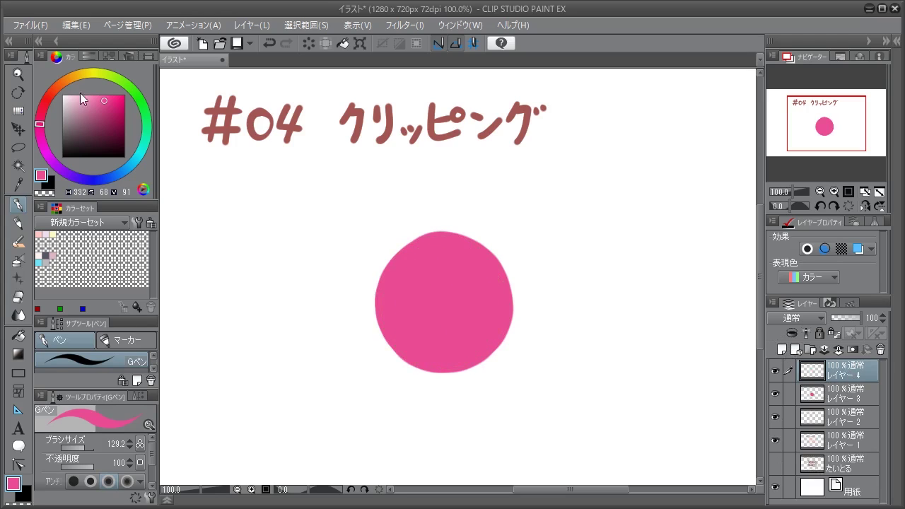
pyautogui.click(135, 157)
pyautogui.click(98, 98)
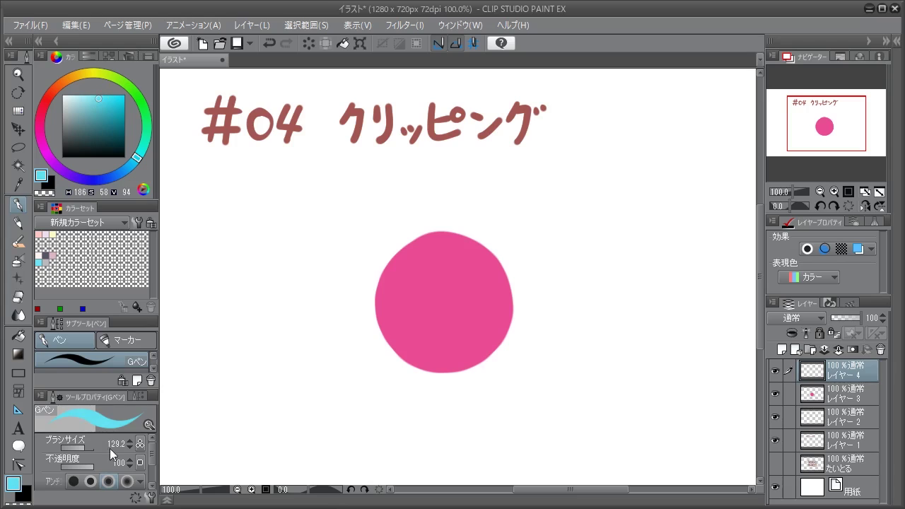
pyautogui.moveTo(83, 445); pyautogui.dragTo(79, 445)
pyautogui.moveTo(517, 199)
pyautogui.mouseDown()
pyautogui.moveTo(448, 262)
pyautogui.moveTo(524, 235)
pyautogui.moveTo(458, 291)
pyautogui.moveTo(543, 264)
pyautogui.moveTo(478, 317)
pyautogui.moveTo(556, 298)
pyautogui.moveTo(468, 357)
pyautogui.moveTo(587, 327)
pyautogui.mouseUp()
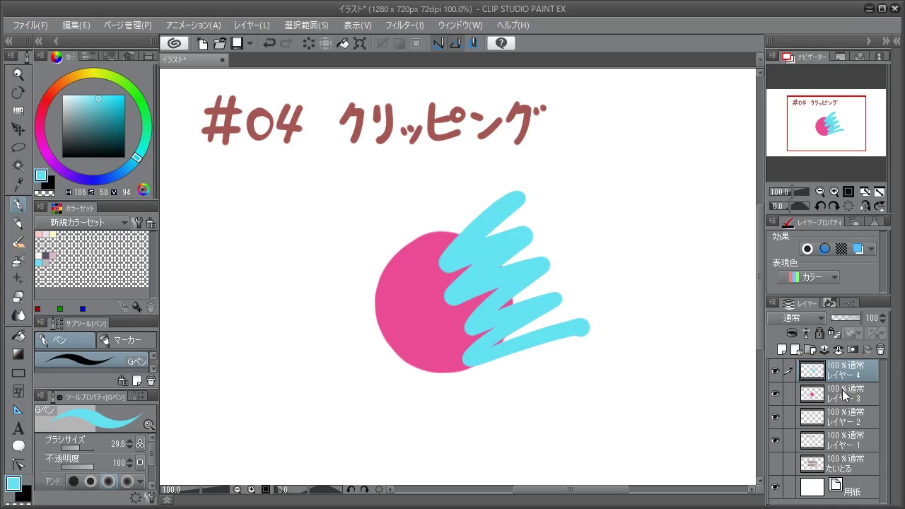
# Clip レイヤー 4 to the pink circle layer below and paint light blue strokes across the circle's lower-left edge
pyautogui.moveTo(855, 373)
pyautogui.mouseDown()
pyautogui.moveTo(854, 403)
pyautogui.moveTo(849, 375)
pyautogui.mouseUp()
pyautogui.click(792, 332)
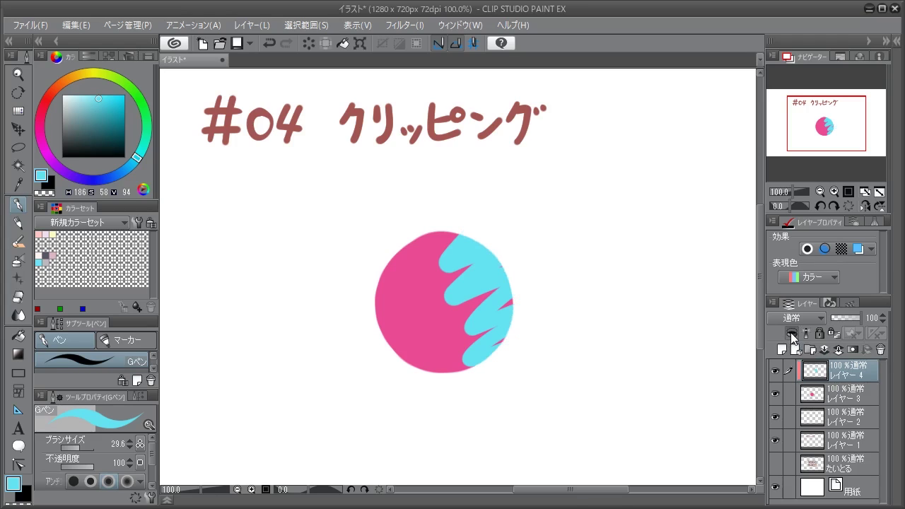
pyautogui.click(791, 333)
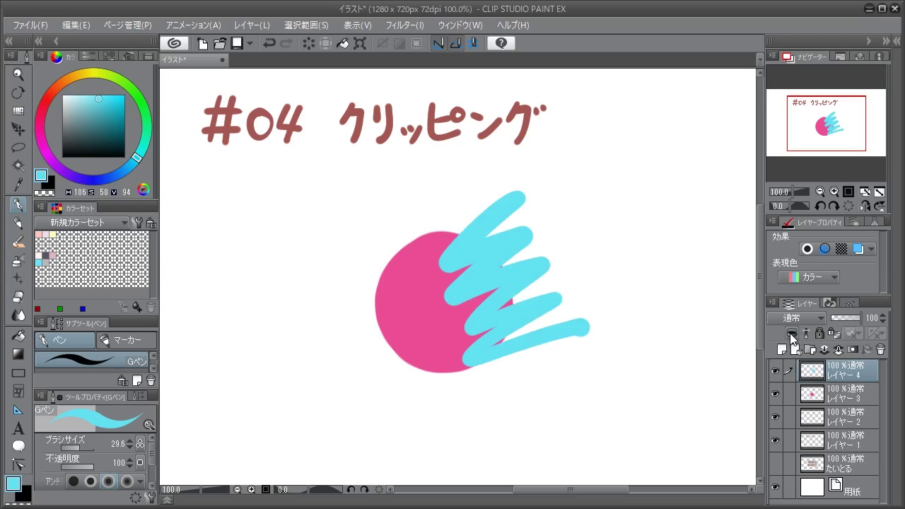
pyautogui.click(792, 334)
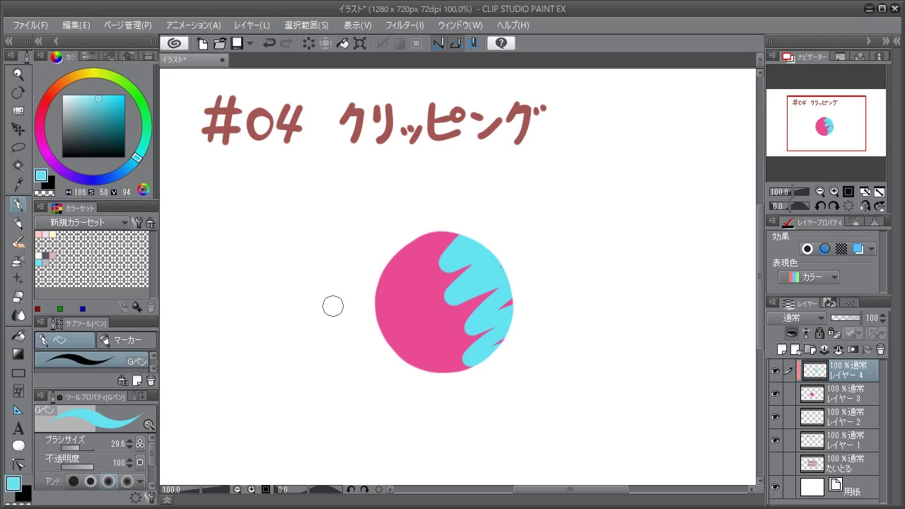
pyautogui.moveTo(357, 292)
pyautogui.mouseDown()
pyautogui.moveTo(409, 275)
pyautogui.moveTo(348, 337)
pyautogui.moveTo(414, 310)
pyautogui.moveTo(378, 349)
pyautogui.moveTo(380, 356)
pyautogui.moveTo(433, 328)
pyautogui.moveTo(399, 375)
pyautogui.moveTo(447, 348)
pyautogui.moveTo(416, 401)
pyautogui.mouseUp()
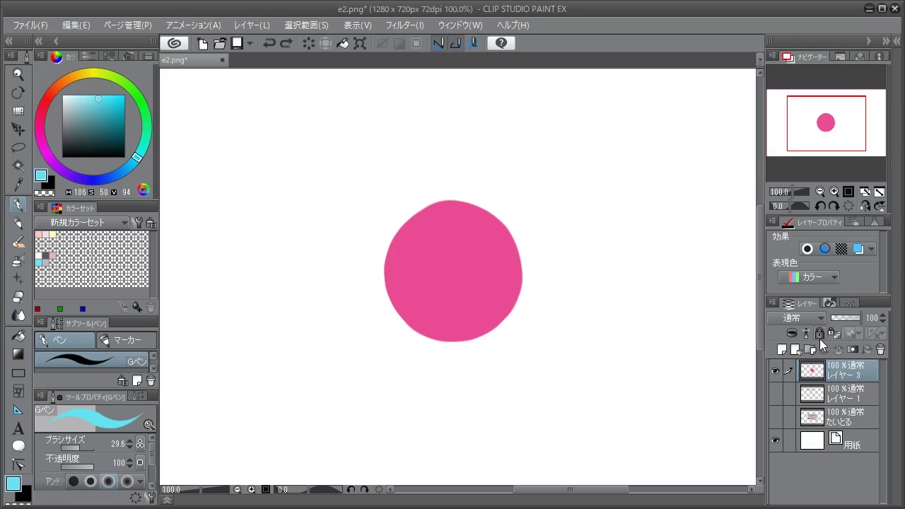
# Lock the transparent pixels of レイヤー 3 and paint light blue zigzags over the right side of the pink circle
pyautogui.click(783, 348)
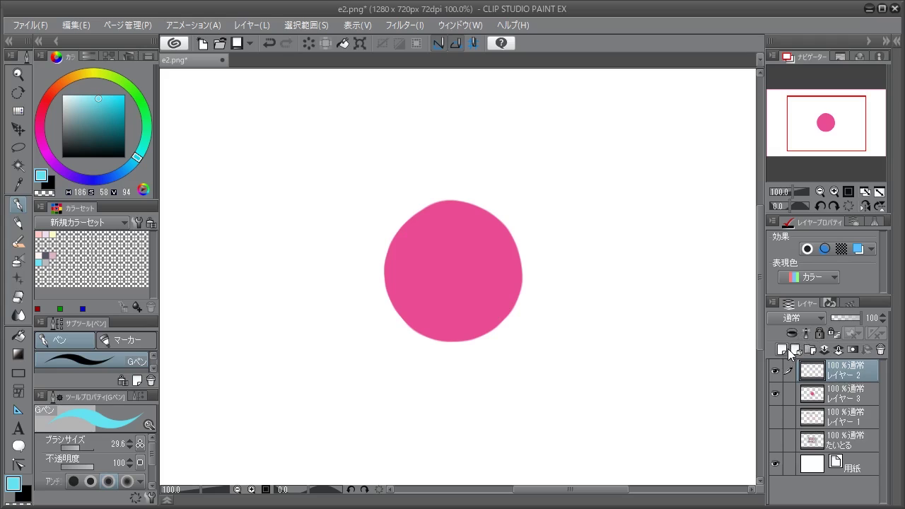
pyautogui.hotkey('ctrl', 'z')
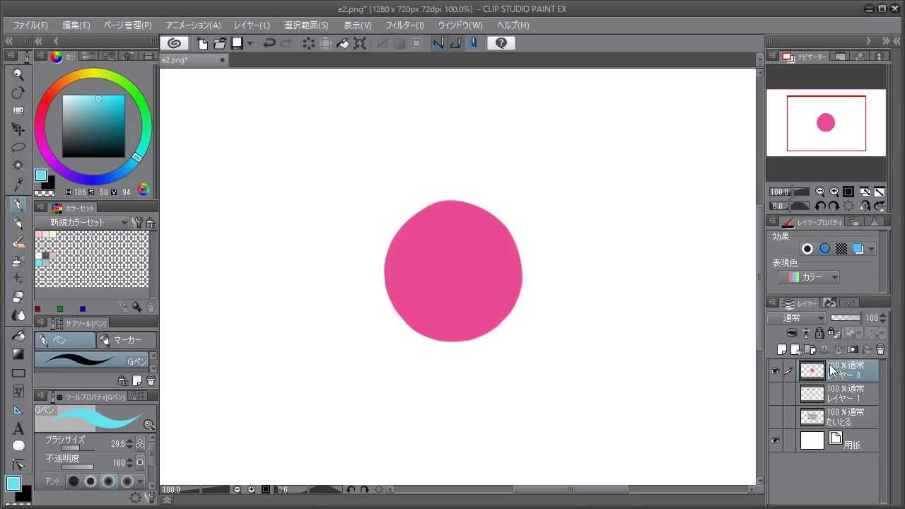
pyautogui.click(834, 335)
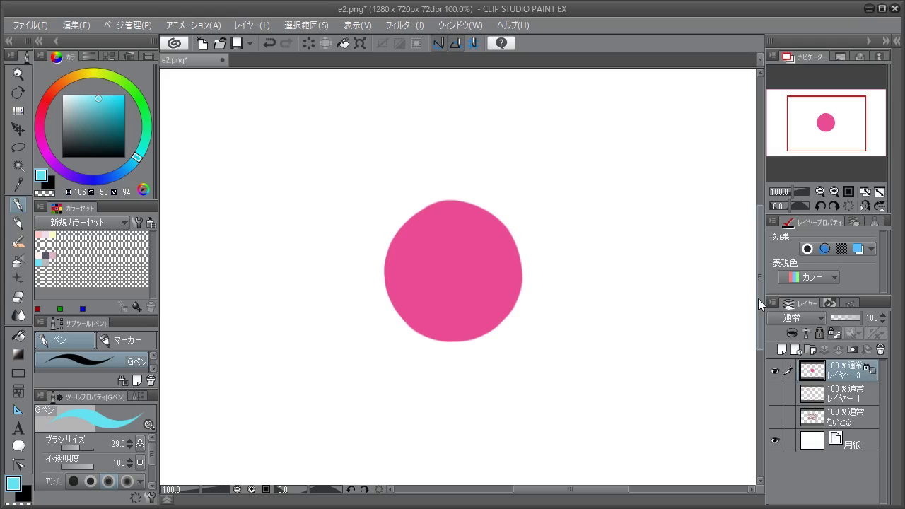
pyautogui.moveTo(447, 254)
pyautogui.mouseDown()
pyautogui.moveTo(531, 220)
pyautogui.moveTo(478, 267)
pyautogui.moveTo(501, 282)
pyautogui.moveTo(549, 269)
pyautogui.moveTo(500, 306)
pyautogui.moveTo(560, 280)
pyautogui.mouseUp()
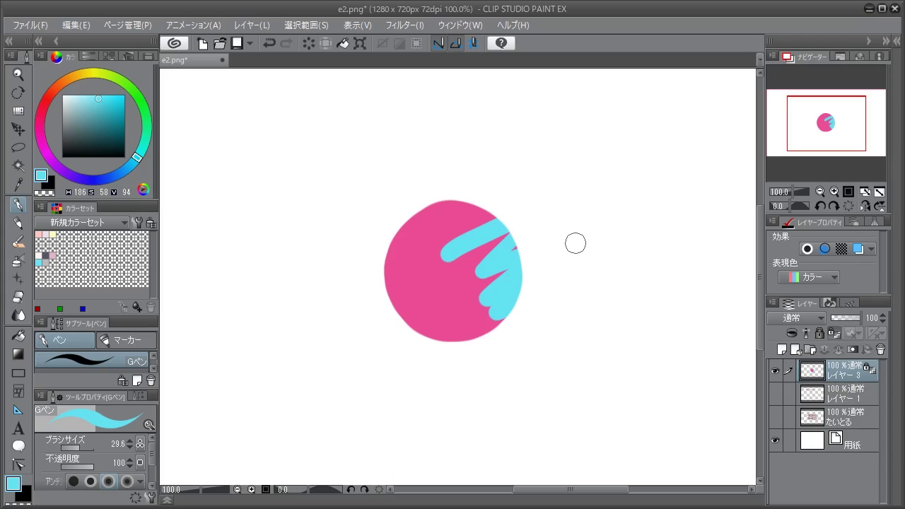
# Hide and show レイヤー 3 to check that circle and strokes share one layer
pyautogui.click(776, 370)
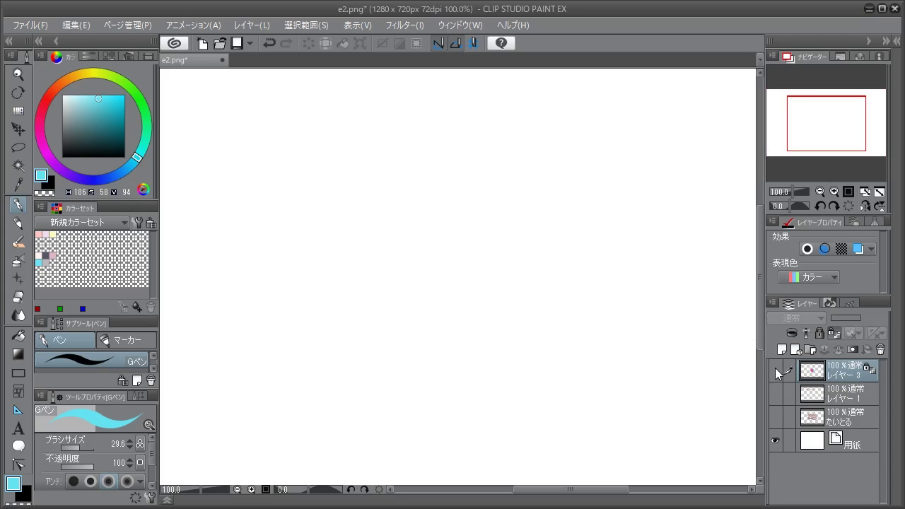
pyautogui.click(775, 369)
pyautogui.click(776, 370)
pyautogui.click(776, 370)
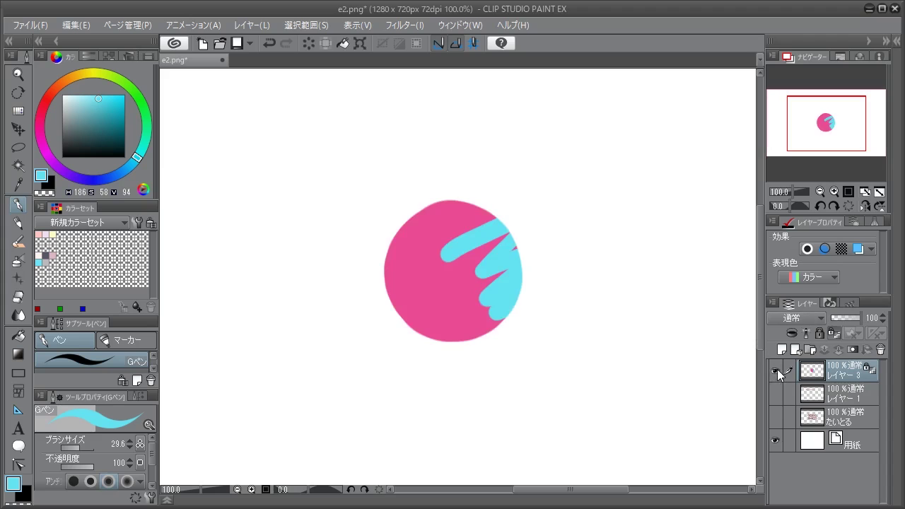
# Hide the paper layer 用紙 behind the circle
pyautogui.click(775, 441)
pyautogui.click(775, 440)
pyautogui.click(774, 439)
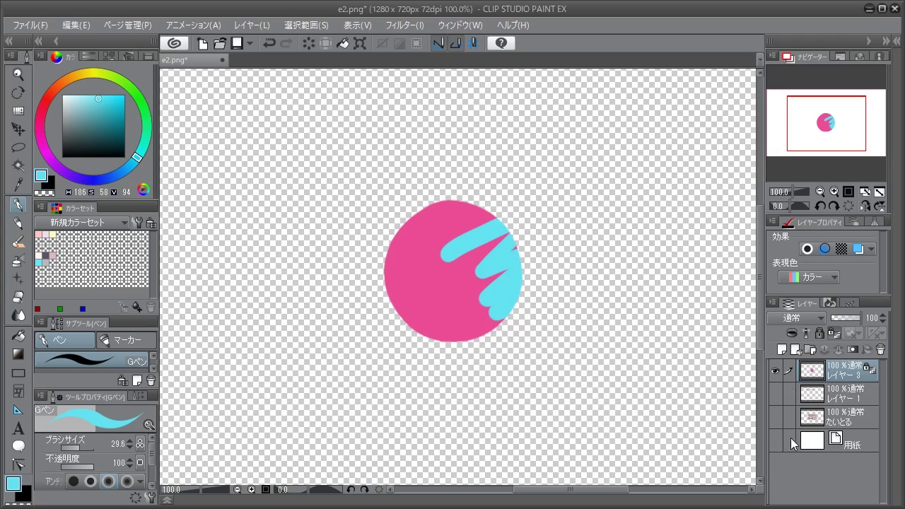
pyautogui.click(791, 437)
# On レイヤー 3, paint light blue strokes inside the circle's lower-left edge with transparency locked, and beyond the edge with it unlocked
pyautogui.click(848, 374)
pyautogui.moveTo(392, 304)
pyautogui.mouseDown()
pyautogui.moveTo(421, 304)
pyautogui.moveTo(400, 339)
pyautogui.moveTo(458, 313)
pyautogui.moveTo(425, 351)
pyautogui.moveTo(470, 319)
pyautogui.mouseUp()
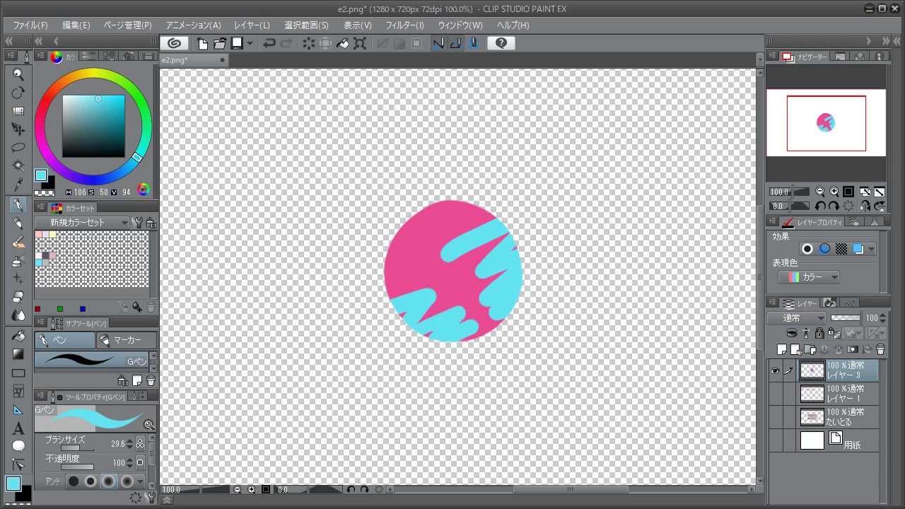
pyautogui.moveTo(309, 295)
pyautogui.mouseDown()
pyautogui.moveTo(398, 275)
pyautogui.moveTo(358, 309)
pyautogui.moveTo(408, 294)
pyautogui.moveTo(371, 319)
pyautogui.moveTo(417, 317)
pyautogui.mouseUp()
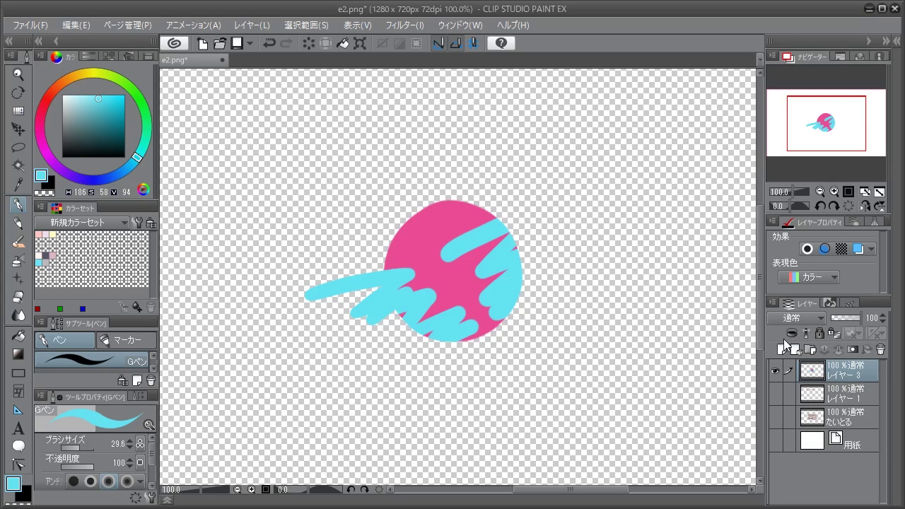
# Pick a light green colour and paint across the circle's left side with the transparent pixels of レイヤー 3 locked
pyautogui.click(124, 85)
pyautogui.moveTo(125, 85); pyautogui.dragTo(132, 89)
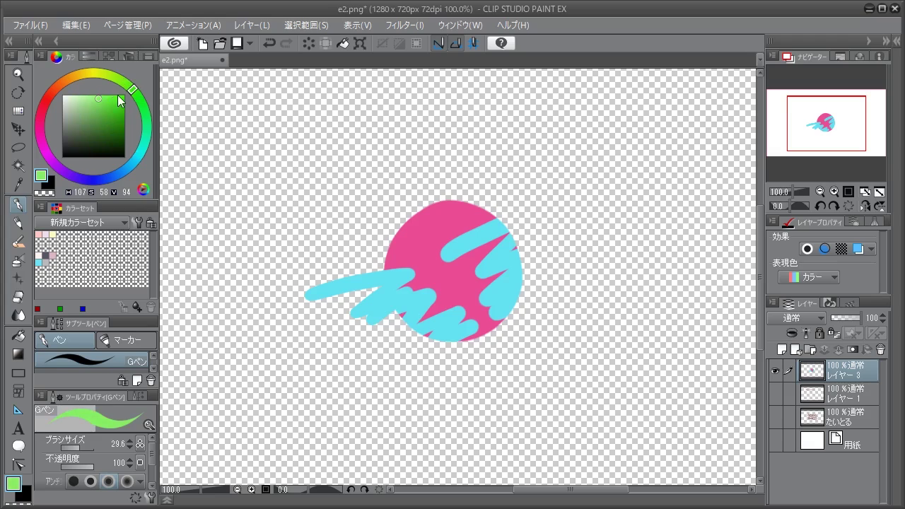
pyautogui.click(832, 333)
pyautogui.moveTo(375, 205)
pyautogui.mouseDown()
pyautogui.moveTo(408, 254)
pyautogui.moveTo(356, 246)
pyautogui.moveTo(382, 307)
pyautogui.moveTo(315, 292)
pyautogui.mouseUp()
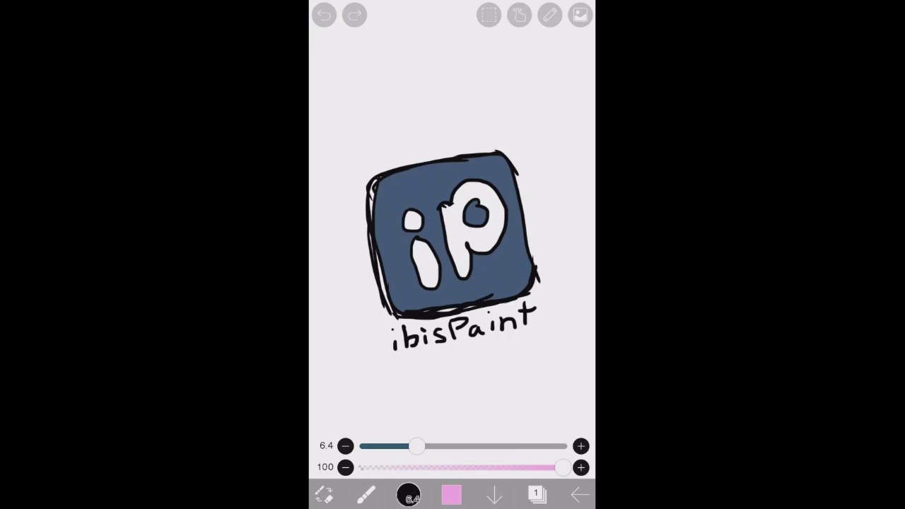
# Add a new empty layer directly above the blue fill on layer 1 and make it the active layer
pyautogui.click(537, 493)
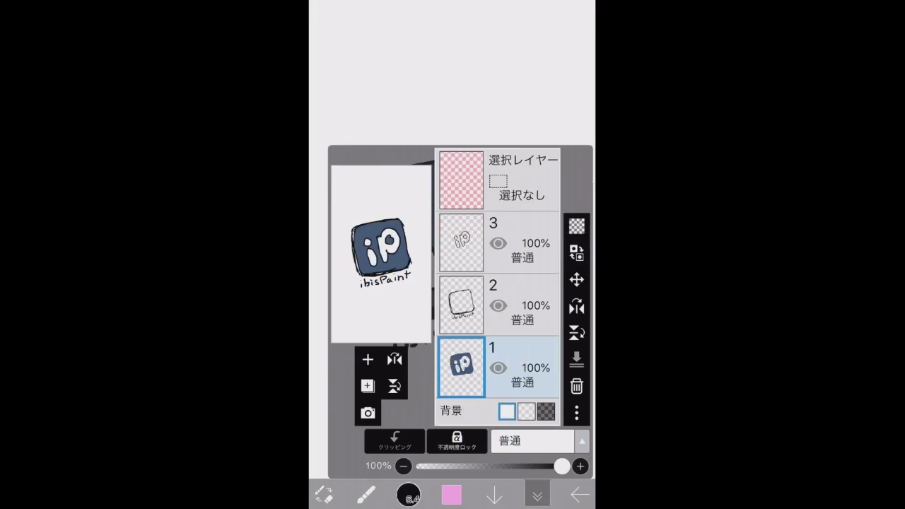
pyautogui.click(522, 242)
pyautogui.click(522, 304)
pyautogui.click(522, 366)
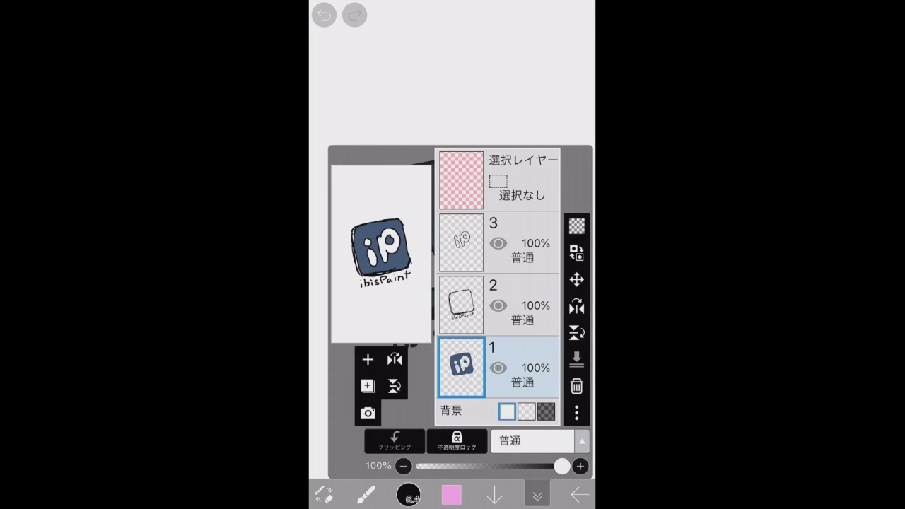
pyautogui.click(367, 359)
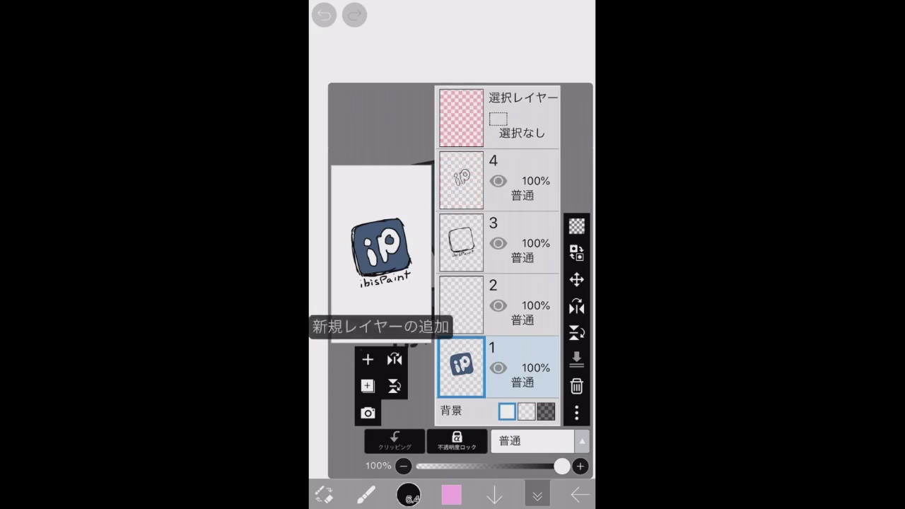
pyautogui.click(461, 304)
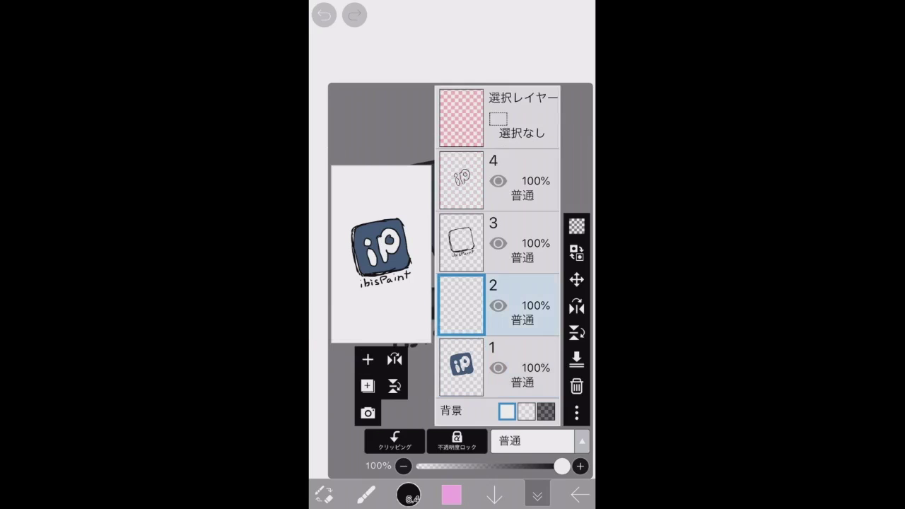
# Clip the empty layer 2 to layer 1 and return to the canvas
pyautogui.click(394, 442)
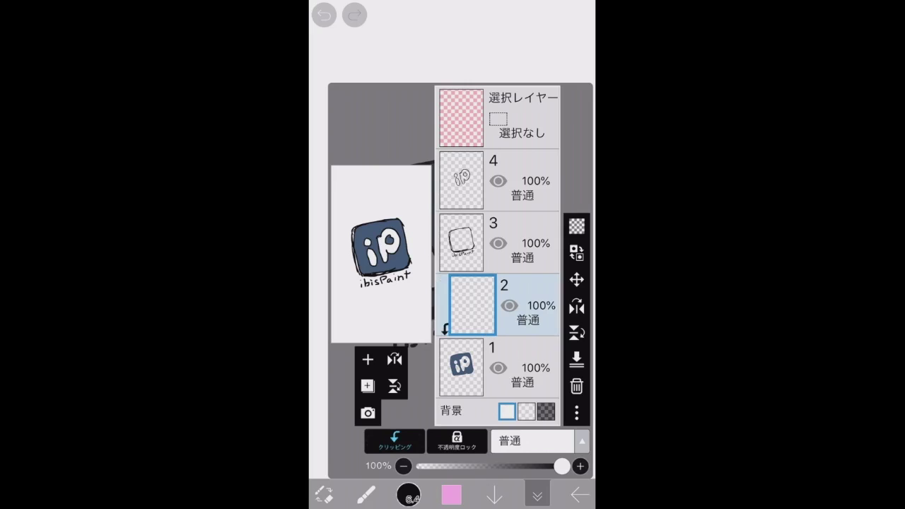
pyautogui.click(395, 441)
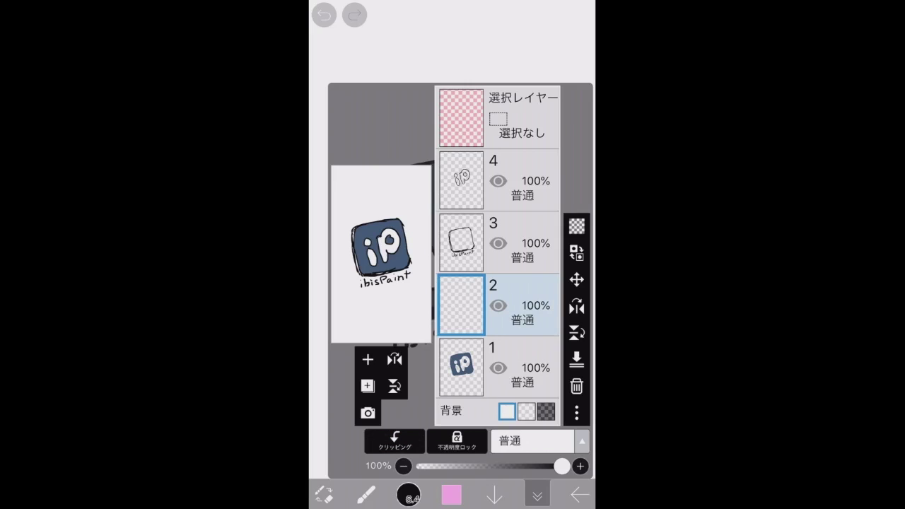
pyautogui.click(395, 441)
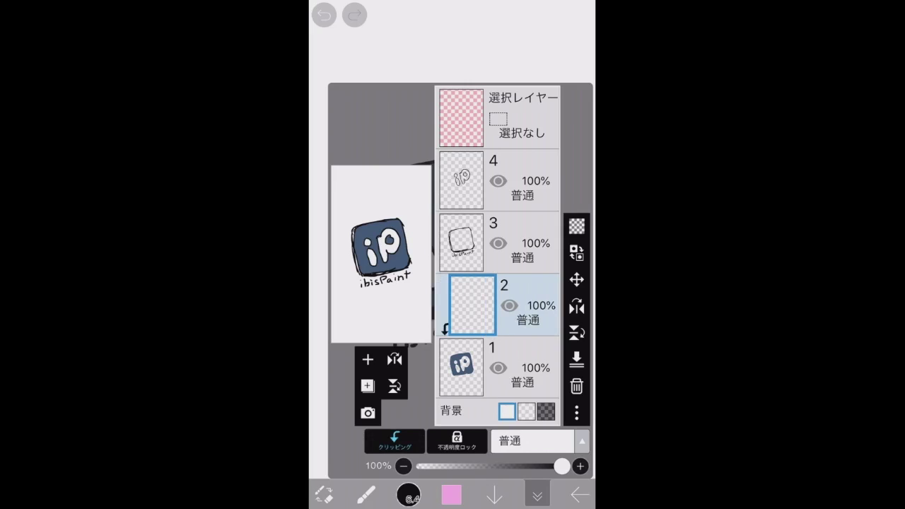
pyautogui.click(461, 367)
pyautogui.click(473, 305)
pyautogui.click(395, 441)
pyautogui.click(395, 441)
pyautogui.click(537, 494)
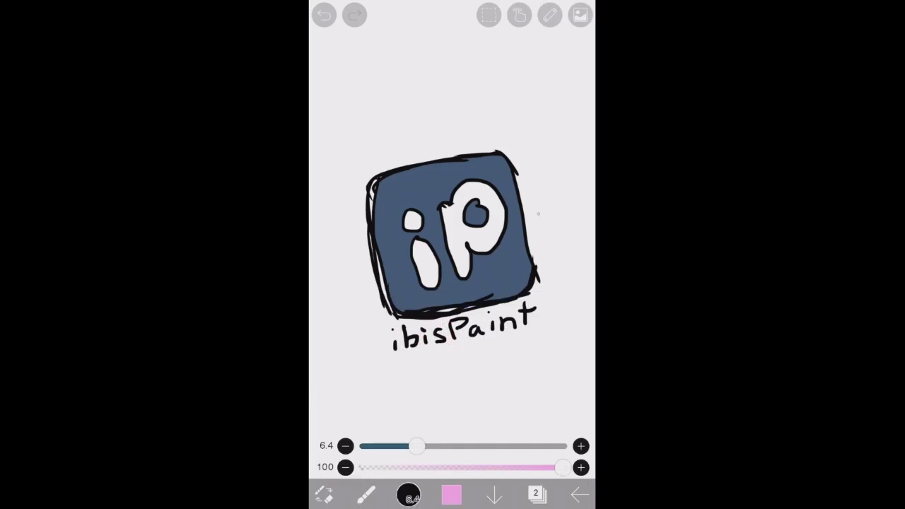
# Paint pink diagonal strokes across the whole blue logo square on clipped layer 2 with the 6.4 brush
pyautogui.moveTo(524, 229); pyautogui.dragTo(486, 300)
pyautogui.moveTo(519, 205)
pyautogui.mouseDown()
pyautogui.moveTo(475, 299)
pyautogui.moveTo(464, 295)
pyautogui.moveTo(460, 302)
pyautogui.mouseUp()
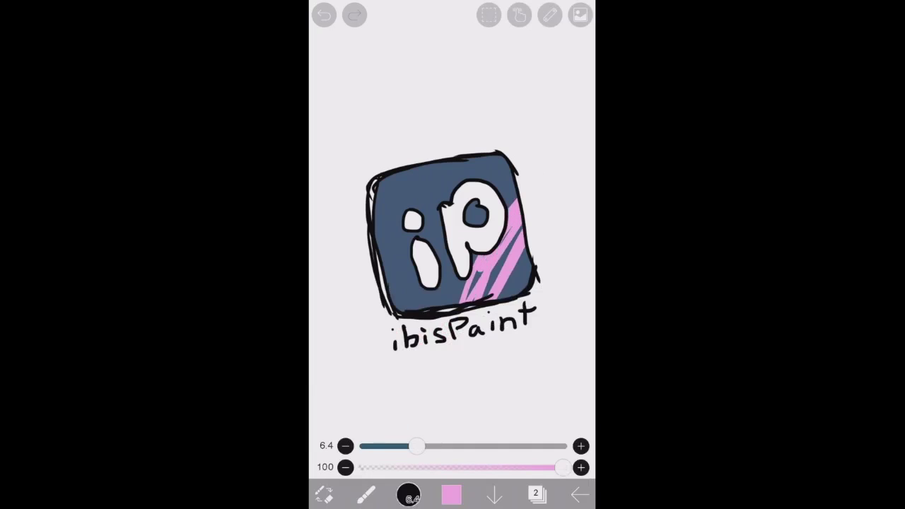
pyautogui.moveTo(522, 225); pyautogui.dragTo(468, 300)
pyautogui.moveTo(513, 226); pyautogui.dragTo(489, 277)
pyautogui.moveTo(513, 181); pyautogui.dragTo(435, 305)
pyautogui.moveTo(502, 158); pyautogui.dragTo(419, 308)
pyautogui.moveTo(500, 133); pyautogui.dragTo(412, 311)
pyautogui.moveTo(454, 161)
pyautogui.mouseDown()
pyautogui.moveTo(400, 311)
pyautogui.moveTo(393, 308)
pyautogui.mouseUp()
pyautogui.moveTo(407, 167); pyautogui.dragTo(375, 294)
pyautogui.moveTo(423, 166); pyautogui.dragTo(388, 297)
pyautogui.moveTo(452, 161); pyautogui.dragTo(417, 212)
pyautogui.moveTo(413, 232); pyautogui.dragTo(400, 277)
# Hide and show layer 2 to compare the logo without and with the pink strokes
pyautogui.click(537, 494)
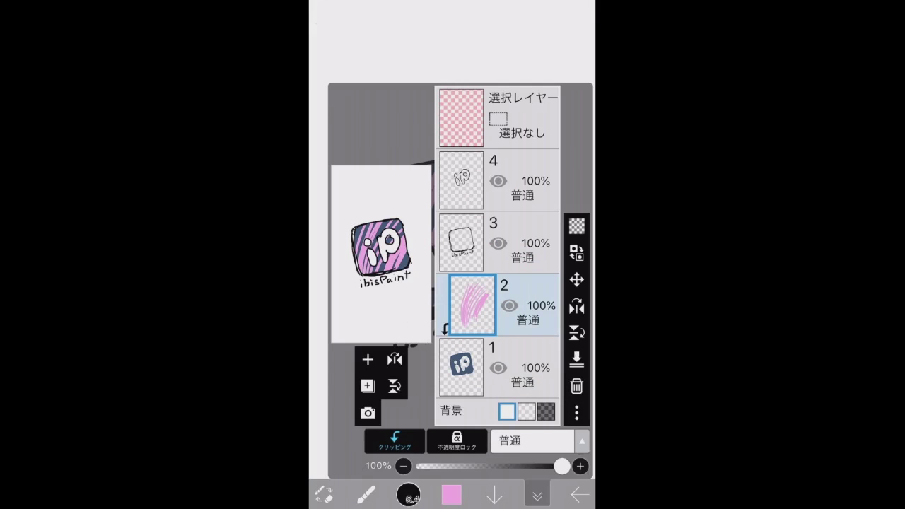
pyautogui.click(509, 305)
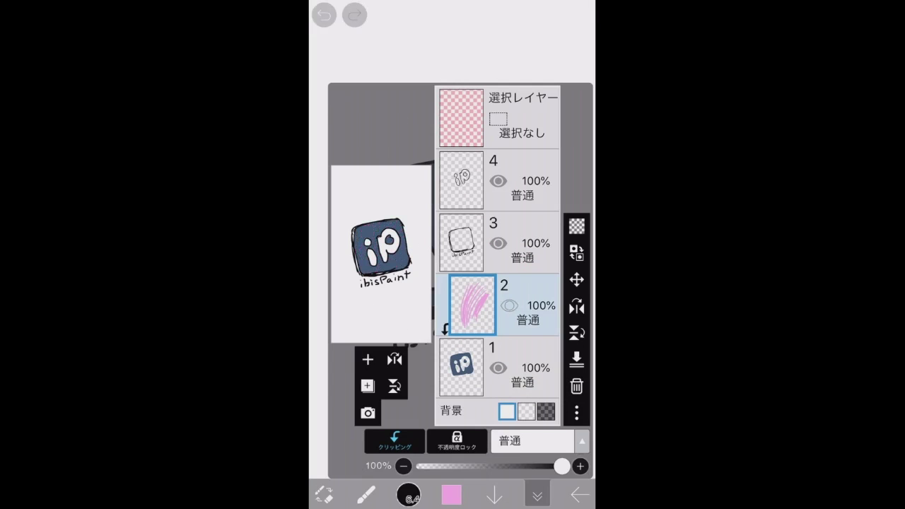
pyautogui.click(537, 494)
pyautogui.click(536, 494)
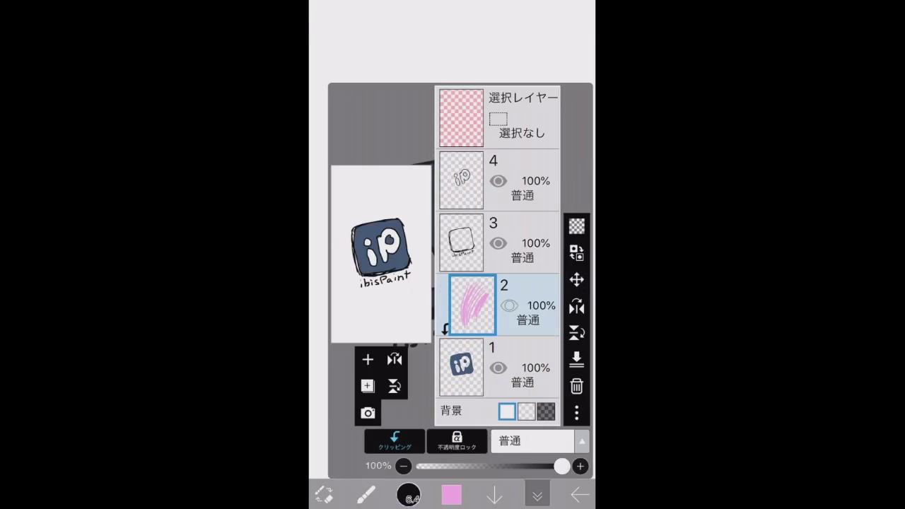
pyautogui.click(509, 306)
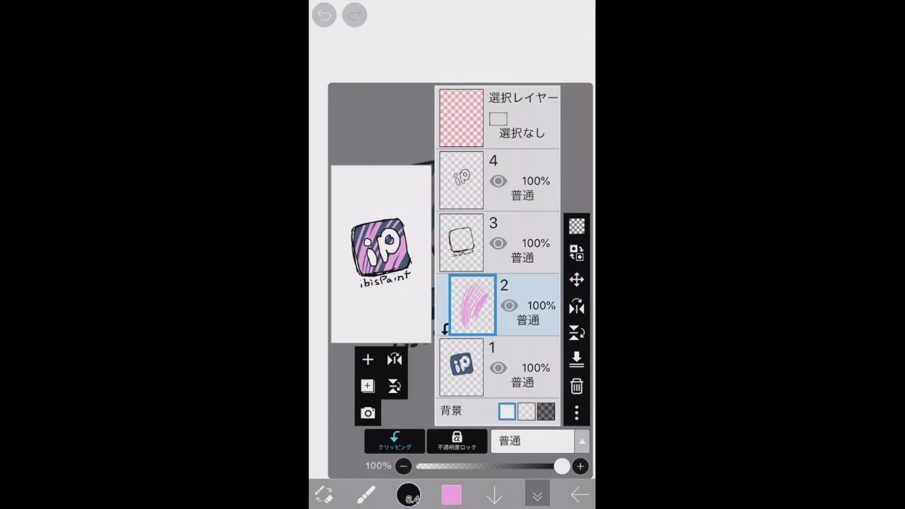
# Delete the pink clipped layer 2, lock the opacity of layer 1 and return to the canvas
pyautogui.click(576, 386)
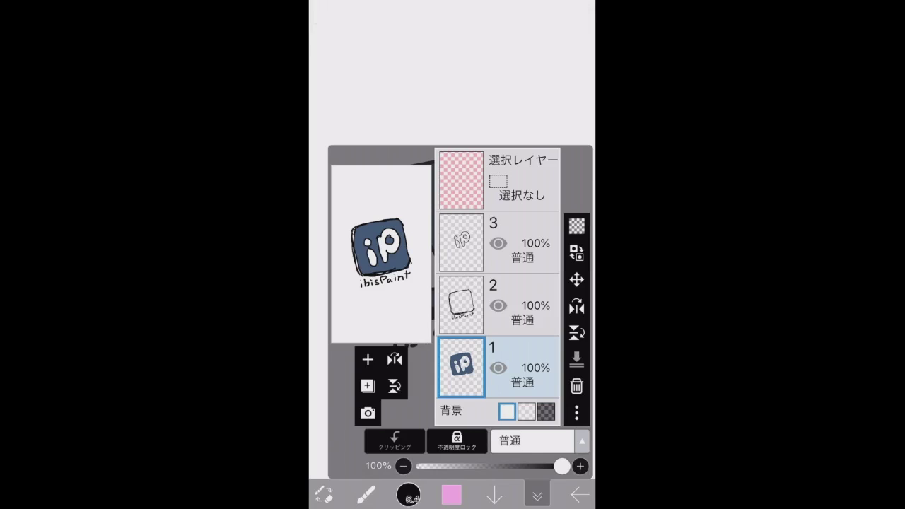
pyautogui.click(456, 441)
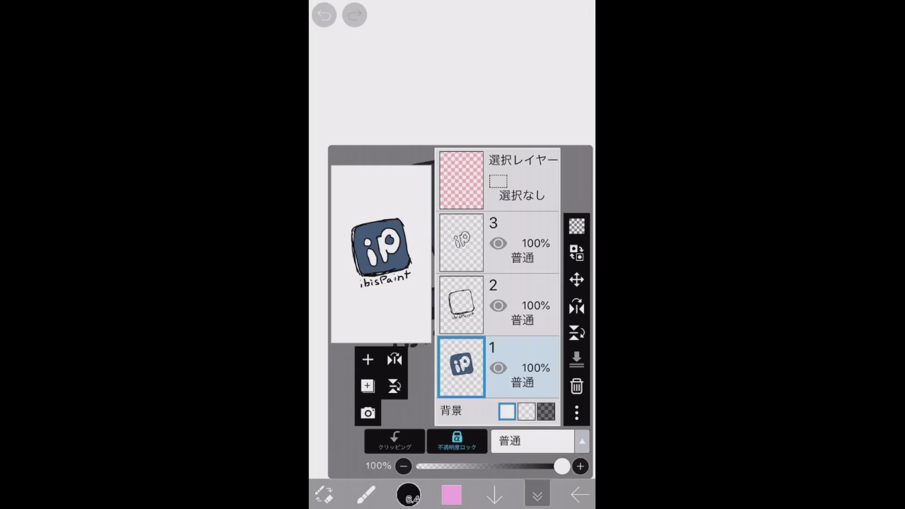
pyautogui.click(537, 494)
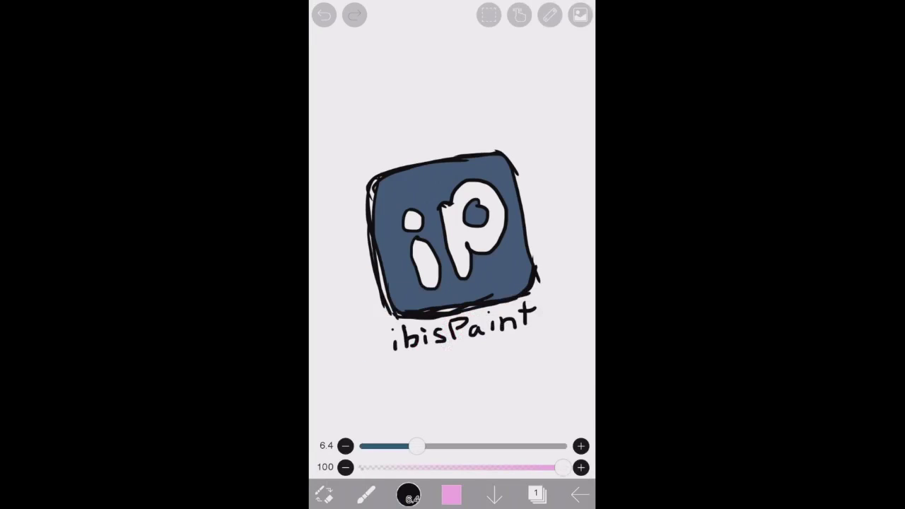
# Paint pink diagonal strokes across the right part of the logo square directly on opacity-locked layer 1 with the 6.4 brush
pyautogui.moveTo(539, 113)
pyautogui.mouseDown()
pyautogui.moveTo(474, 205)
pyautogui.moveTo(430, 310)
pyautogui.mouseUp()
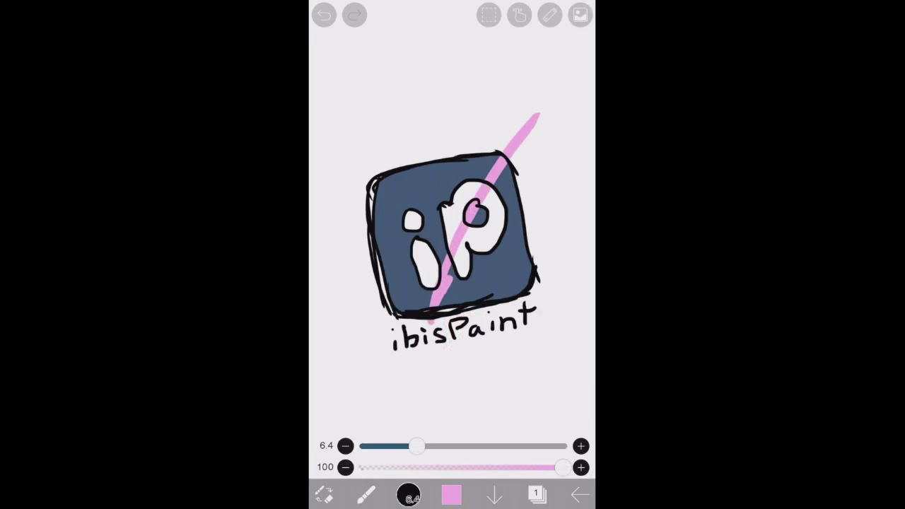
pyautogui.moveTo(562, 141)
pyautogui.mouseDown()
pyautogui.moveTo(516, 182)
pyautogui.moveTo(448, 331)
pyautogui.mouseUp()
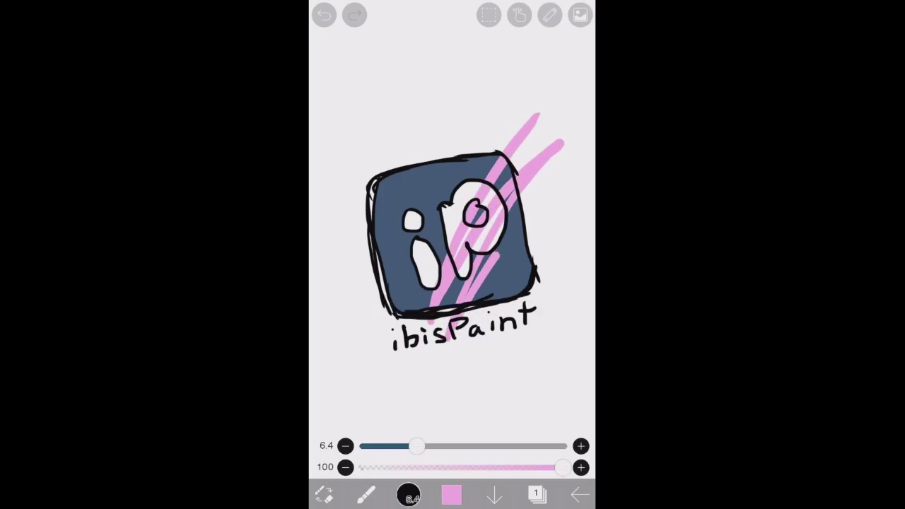
pyautogui.moveTo(562, 177)
pyautogui.mouseDown()
pyautogui.moveTo(525, 222)
pyautogui.moveTo(474, 333)
pyautogui.mouseUp()
pyautogui.moveTo(570, 192)
pyautogui.mouseDown()
pyautogui.moveTo(531, 249)
pyautogui.moveTo(485, 385)
pyautogui.mouseUp()
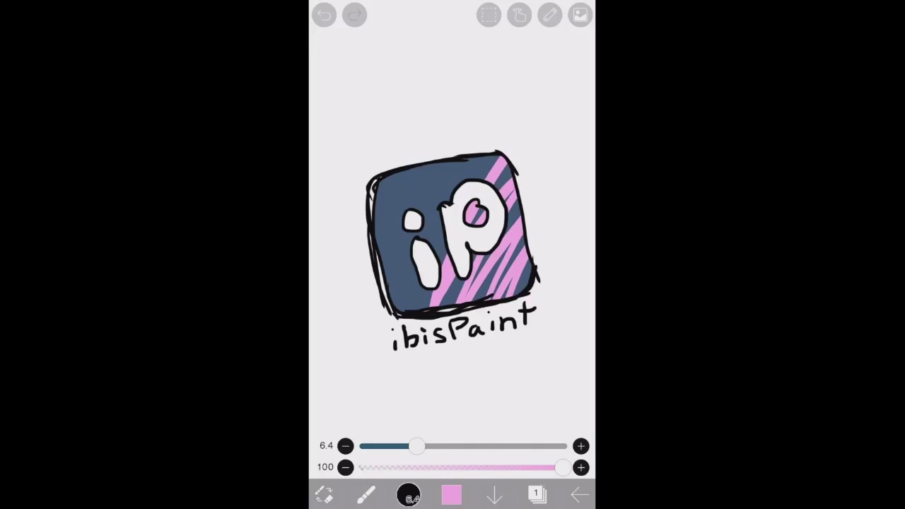
# Hide and show layer 1 to check how the pink strokes sit on the same layer as the blue fill
pyautogui.click(537, 494)
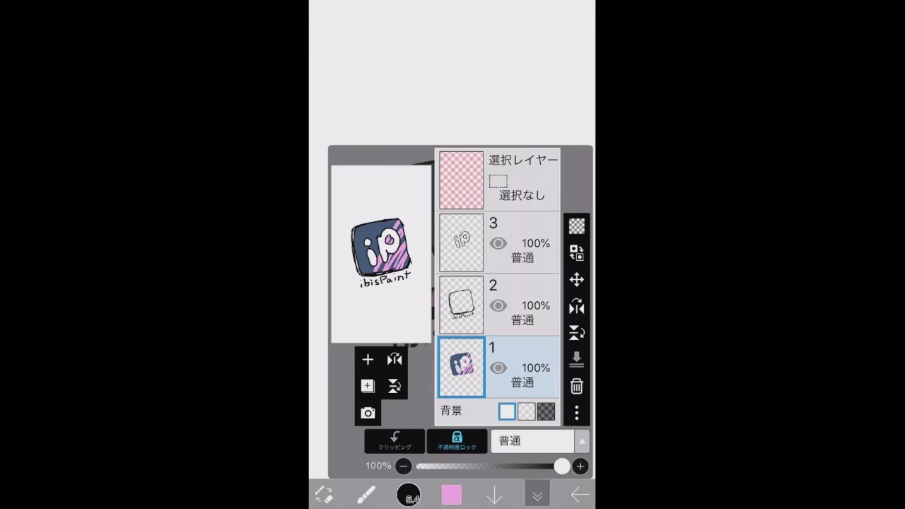
pyautogui.click(498, 367)
pyautogui.click(498, 367)
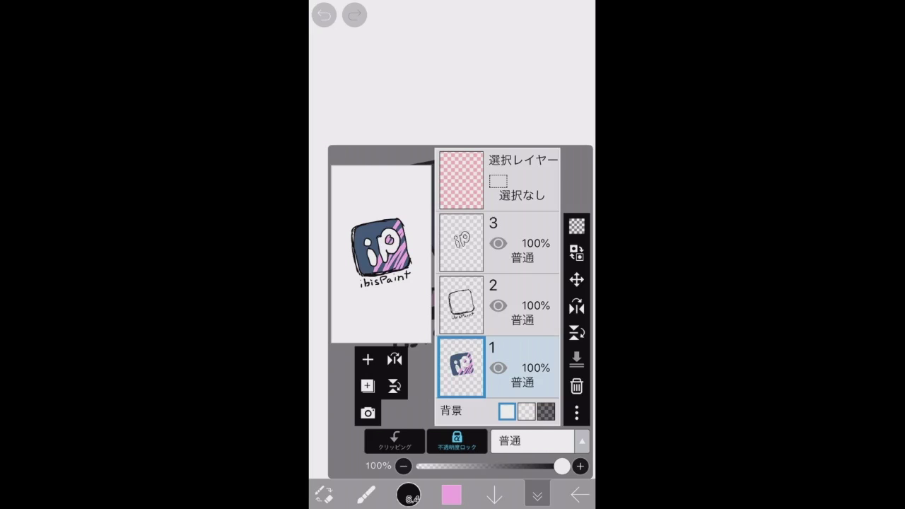
# Switch the opacity lock of layer 1 off and on several times, leaving it off
pyautogui.click(457, 441)
pyautogui.click(456, 440)
pyautogui.click(457, 441)
pyautogui.click(456, 441)
pyautogui.click(456, 441)
# Try opacity lock and clipping on the outline layer 2, switch both off again and reselect layer 1
pyautogui.click(499, 304)
pyautogui.click(456, 440)
pyautogui.click(456, 441)
pyautogui.click(394, 440)
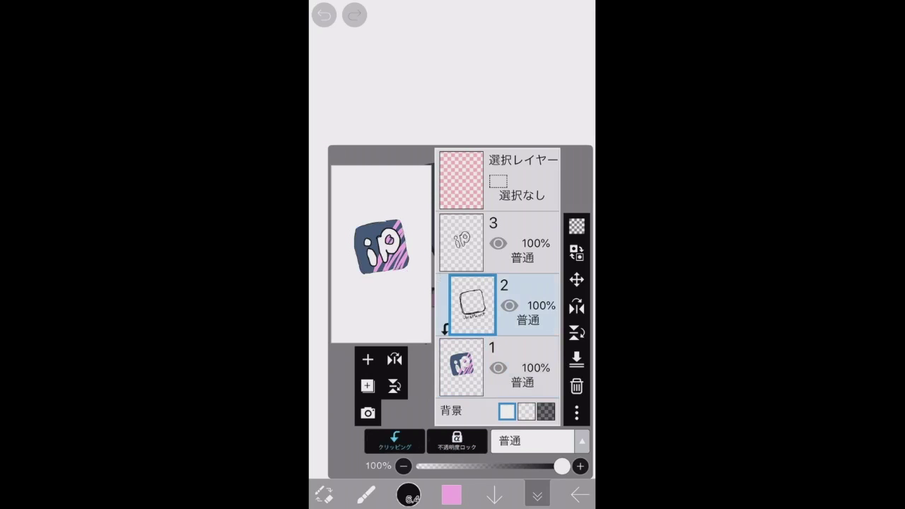
pyautogui.click(395, 441)
pyautogui.click(498, 368)
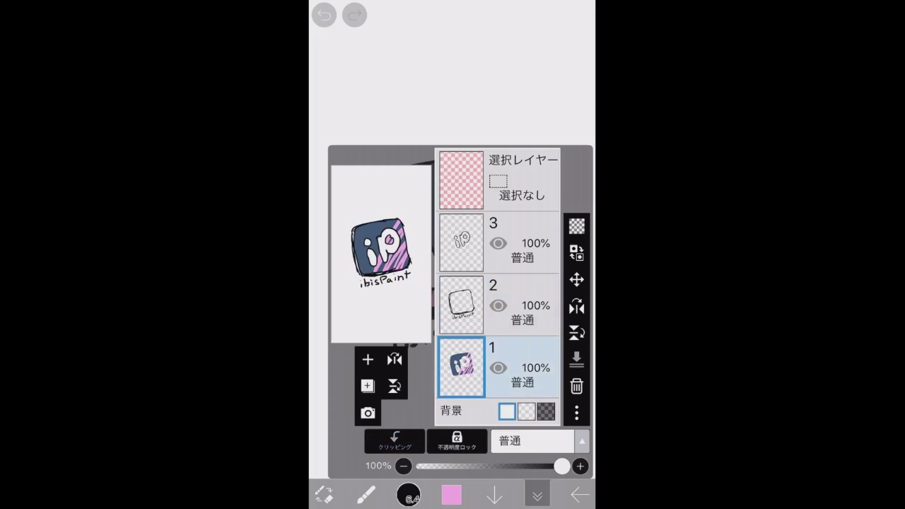
# Add an empty layer directly above layer 1 and try clipping and opacity lock on it, leaving both off
pyautogui.click(367, 359)
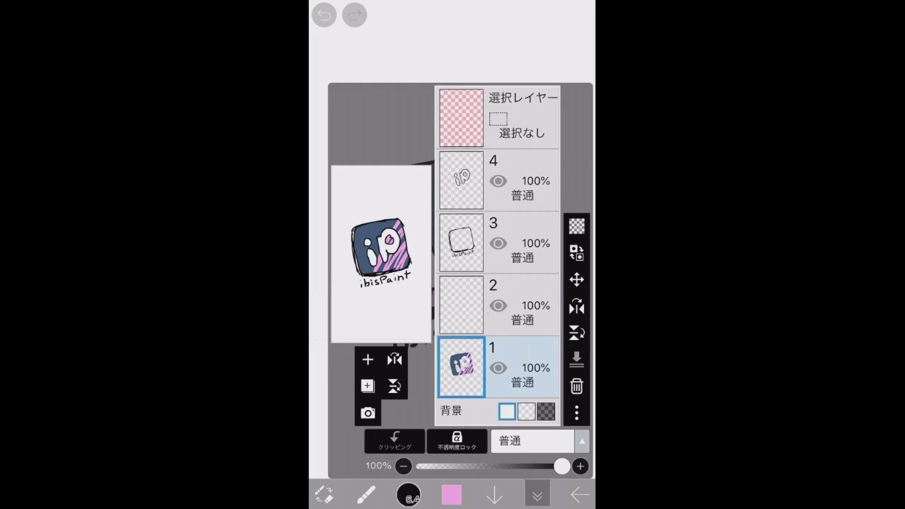
pyautogui.click(460, 304)
pyautogui.click(457, 441)
pyautogui.click(457, 440)
pyautogui.click(394, 440)
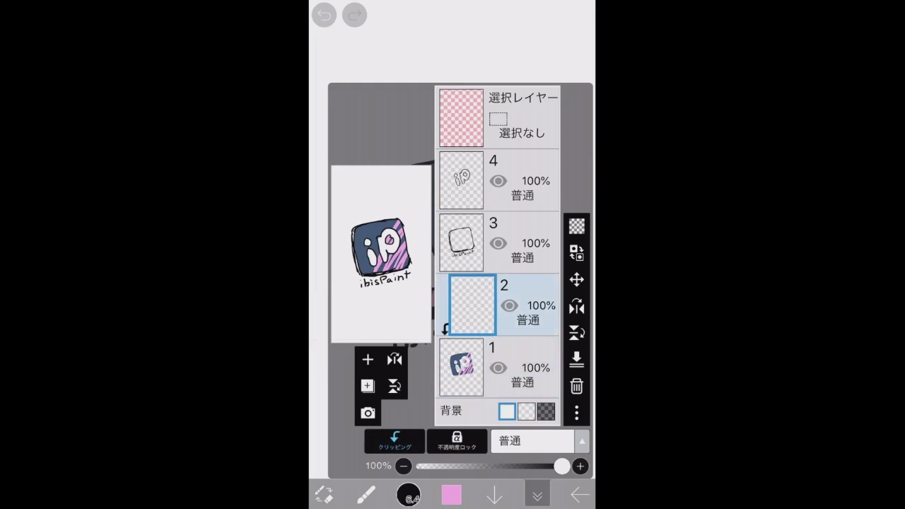
pyautogui.click(456, 440)
pyautogui.click(394, 440)
pyautogui.click(456, 440)
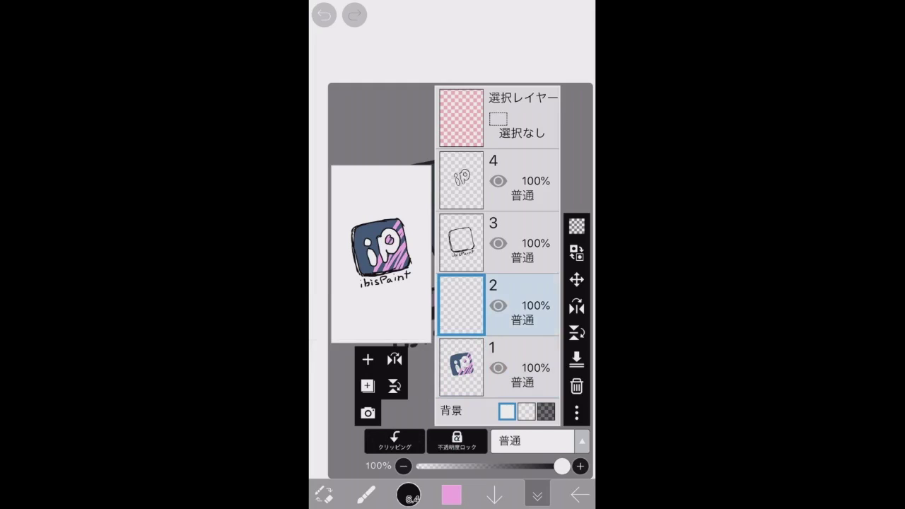
# Look through the blend modes available for the empty layer 2 and keep 普通
pyautogui.click(532, 441)
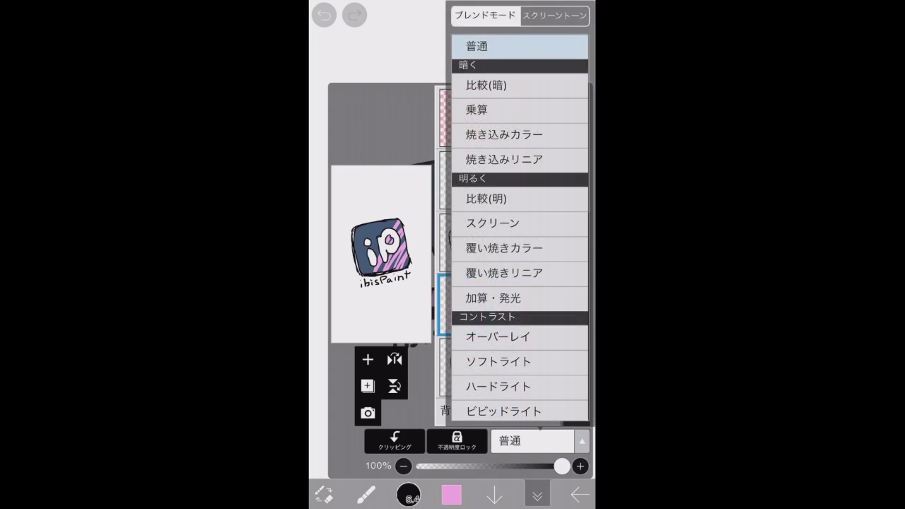
pyautogui.scroll(-5, 520, 237)
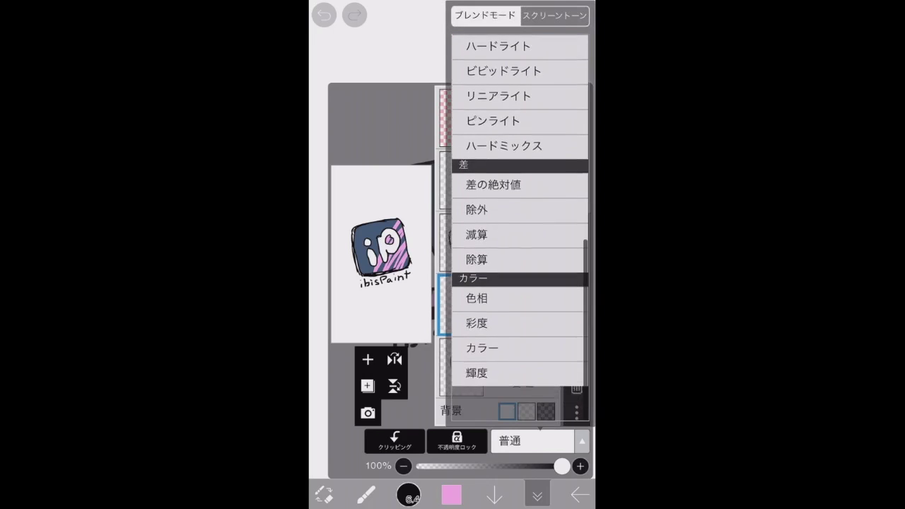
pyautogui.scroll(5, 519, 237)
pyautogui.click(533, 440)
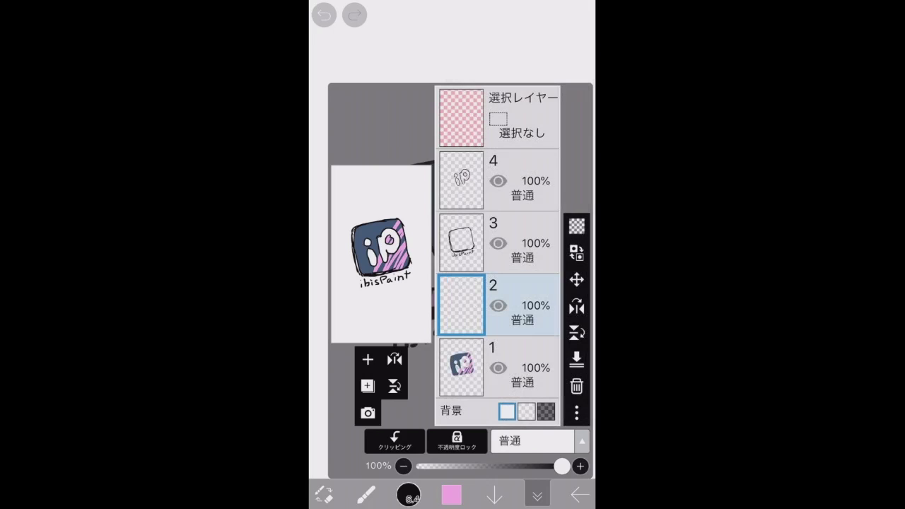
# Step through the layers to layer 1, switch its opacity lock on and off, and return to the canvas
pyautogui.click(461, 241)
pyautogui.click(461, 180)
pyautogui.click(461, 304)
pyautogui.click(461, 366)
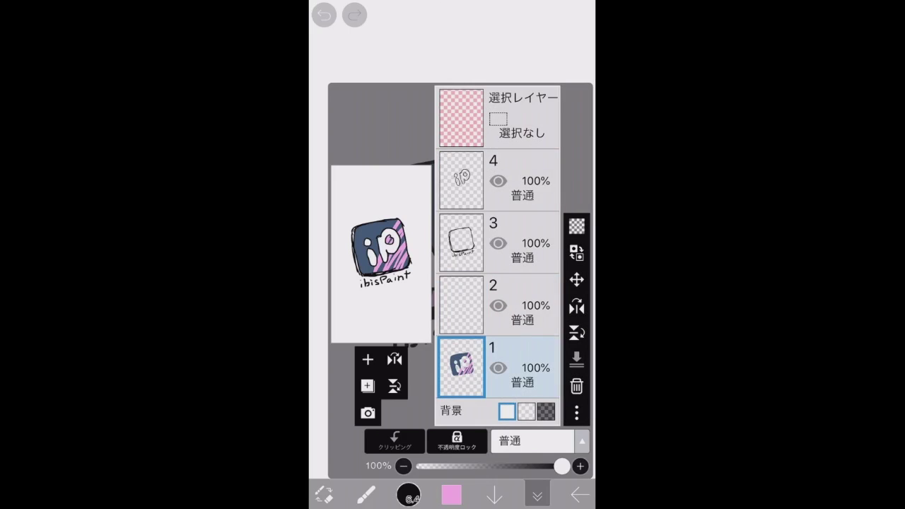
pyautogui.click(456, 440)
pyautogui.click(456, 440)
pyautogui.click(537, 495)
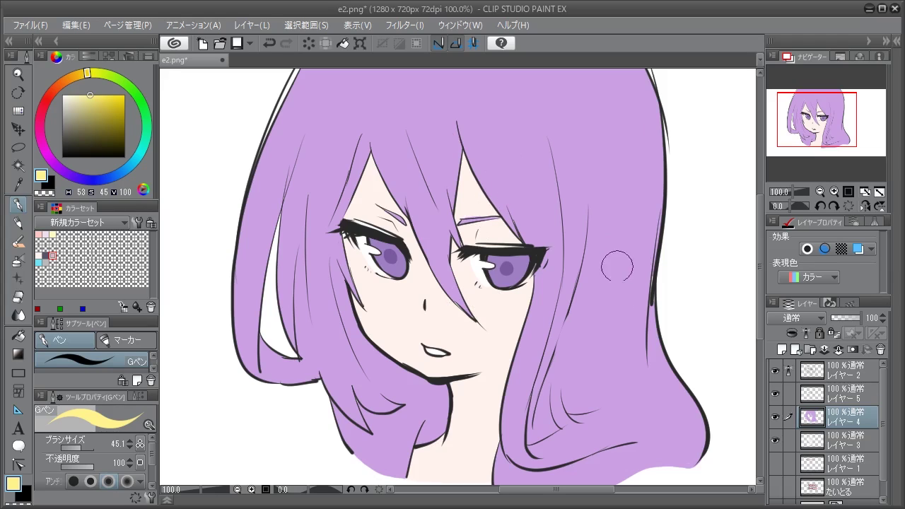
# Switch to the Clip Studio Paint drawing e2.png and hide and show レイヤー 5, 4 and 3 to check their contents
pyautogui.click(774, 393)
pyautogui.click(774, 393)
pyautogui.click(776, 417)
pyautogui.click(774, 420)
pyautogui.click(776, 439)
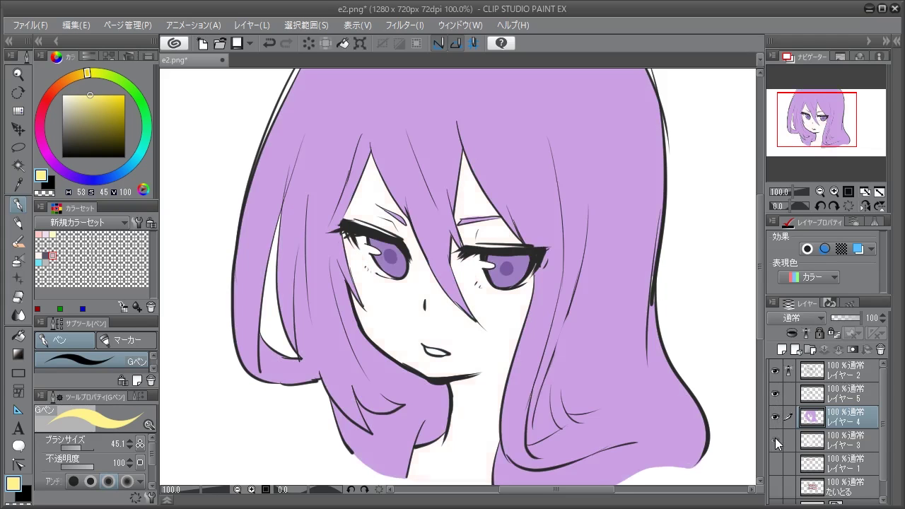
pyautogui.click(775, 439)
# Add a new layer directly above the purple hair layer レイヤー 4 and clip it to that layer
pyautogui.click(842, 441)
pyautogui.click(843, 396)
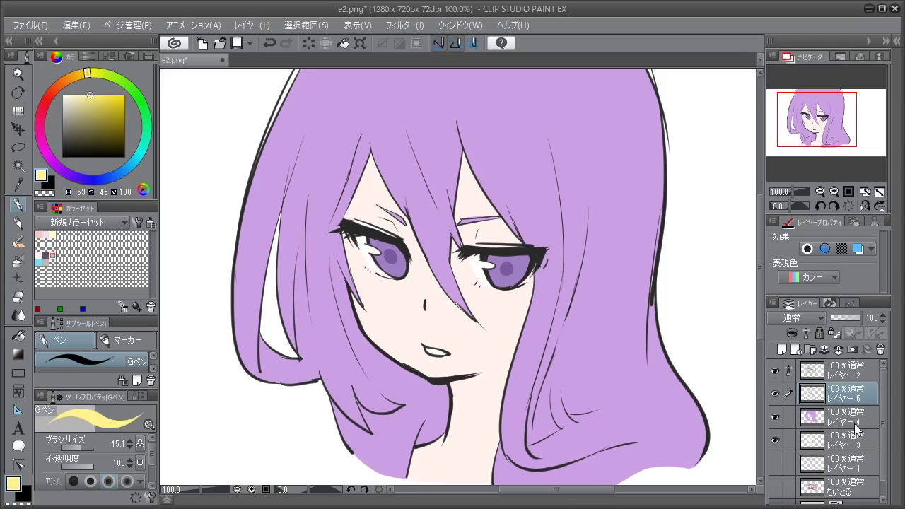
pyautogui.click(855, 423)
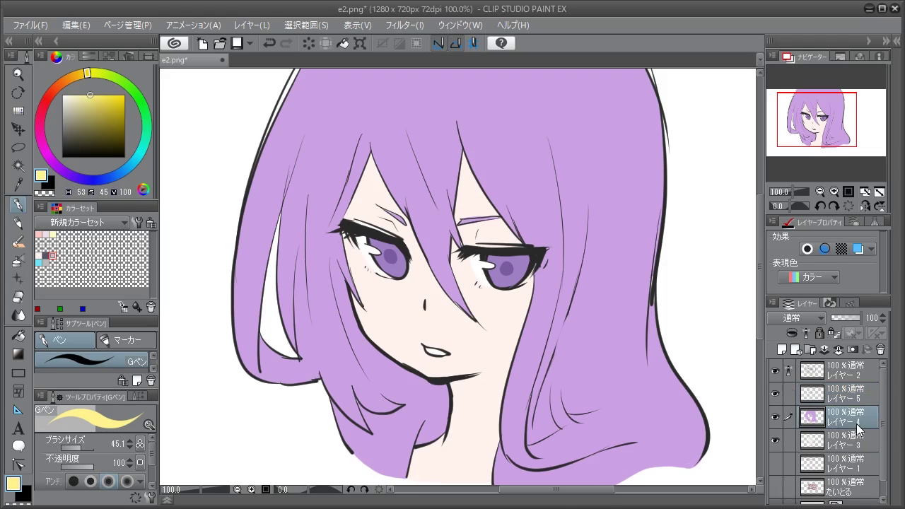
pyautogui.click(783, 350)
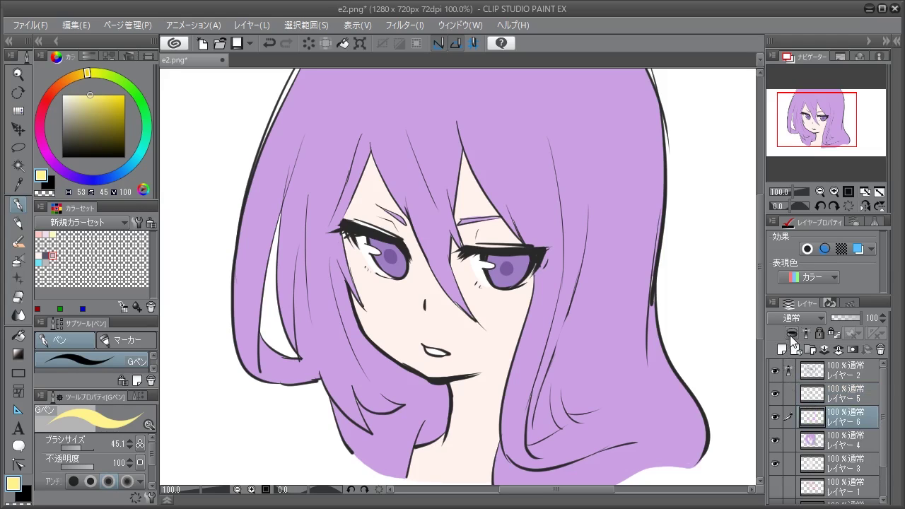
pyautogui.click(792, 334)
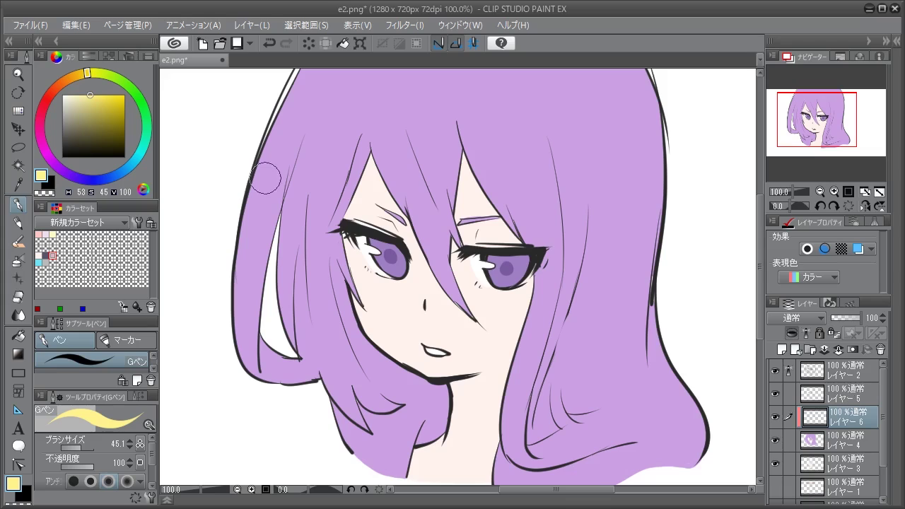
# Clear a broad yellow test area from clipped レイヤー 6, then paint yellow G-pen streaks along the outer left hair strands
pyautogui.moveTo(269, 135)
pyautogui.mouseDown()
pyautogui.moveTo(227, 401)
pyautogui.moveTo(256, 133)
pyautogui.moveTo(220, 117)
pyautogui.moveTo(251, 408)
pyautogui.moveTo(317, 325)
pyautogui.moveTo(353, 450)
pyautogui.mouseUp()
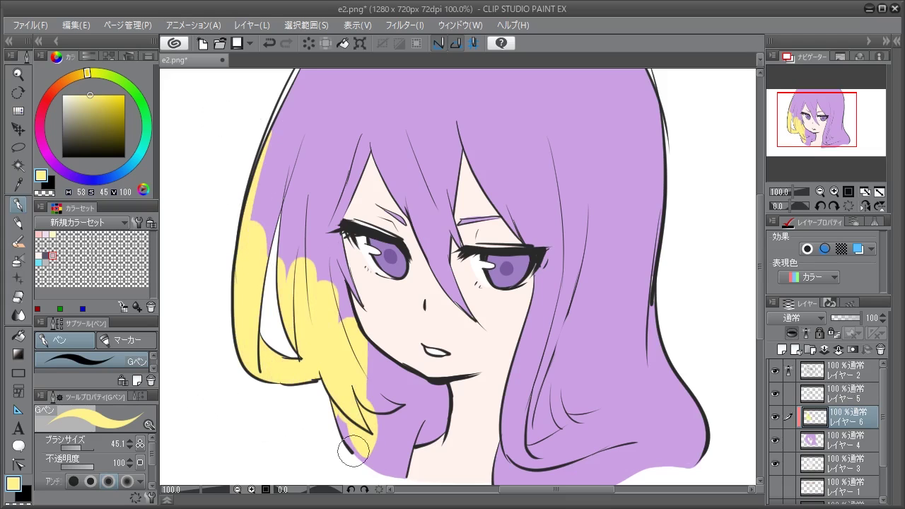
pyautogui.press('Delete')
pyautogui.moveTo(291, 173); pyautogui.dragTo(282, 396)
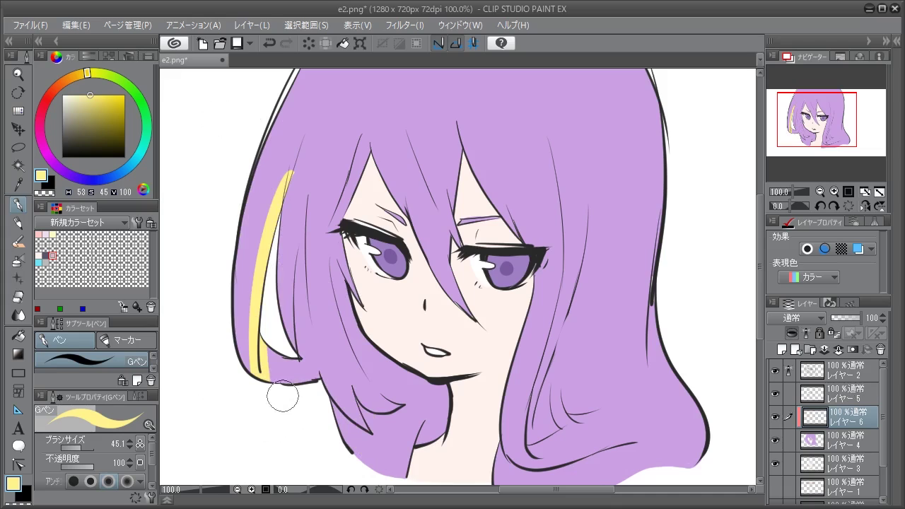
pyautogui.moveTo(271, 299); pyautogui.dragTo(278, 374)
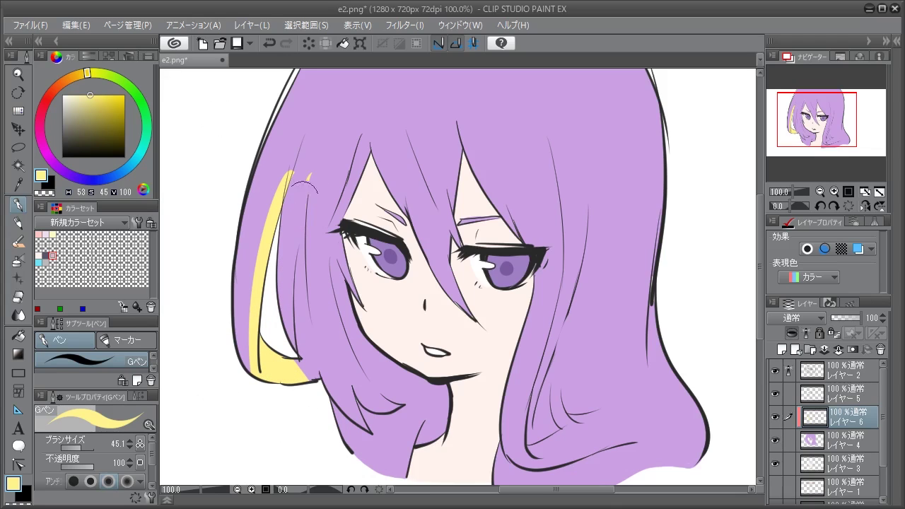
pyautogui.moveTo(306, 176); pyautogui.dragTo(318, 385)
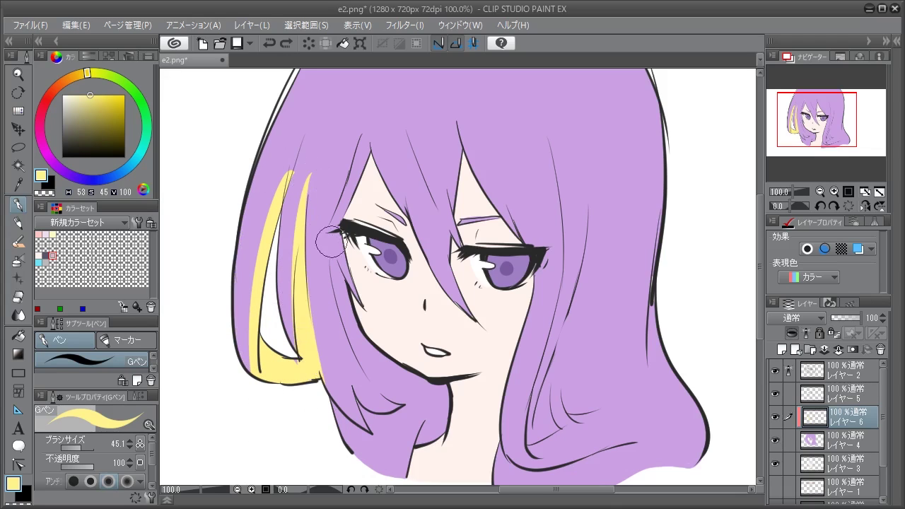
# Paint yellow streaks down to the hair tips below the left cheek and undo the extra stroke beside the jaw
pyautogui.moveTo(331, 256); pyautogui.dragTo(414, 438)
pyautogui.moveTo(333, 321); pyautogui.dragTo(398, 463)
pyautogui.moveTo(363, 393); pyautogui.dragTo(408, 471)
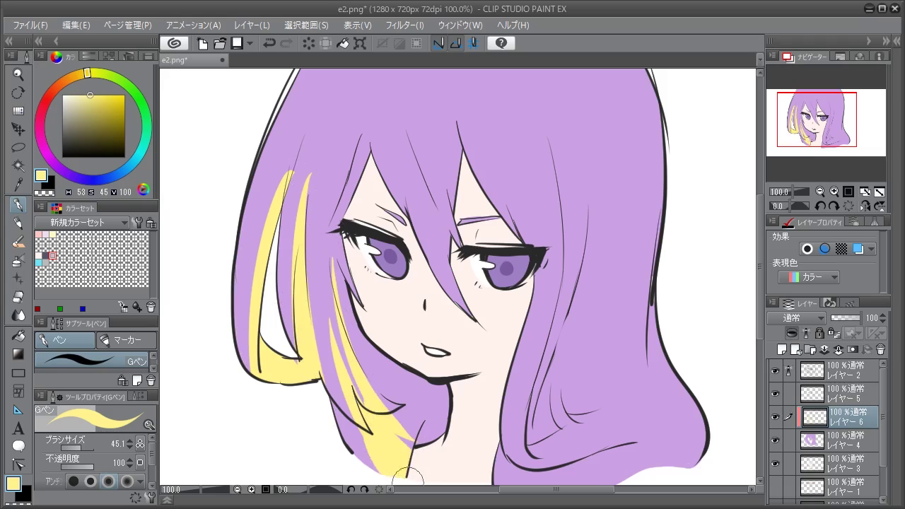
pyautogui.moveTo(337, 399); pyautogui.dragTo(375, 468)
pyautogui.moveTo(385, 387); pyautogui.dragTo(431, 449)
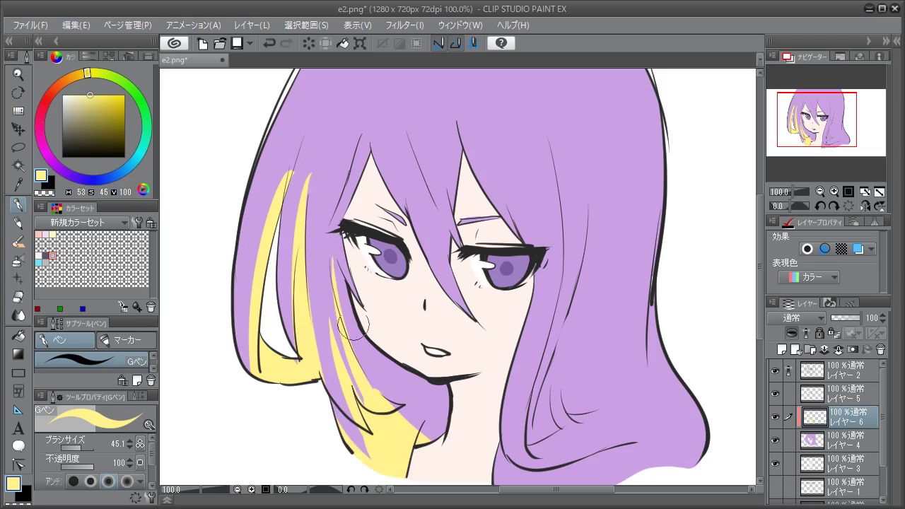
pyautogui.moveTo(350, 327)
pyautogui.mouseDown()
pyautogui.moveTo(353, 349)
pyautogui.moveTo(422, 410)
pyautogui.mouseUp()
pyautogui.hotkey('ctrl', 'z')
# Paint thin yellow streaks on the central bangs and the lock above the right eye, undoing and redrawing unsuitable strokes
pyautogui.moveTo(407, 134); pyautogui.dragTo(460, 248)
pyautogui.hotkey('ctrl', 'z')
pyautogui.moveTo(415, 150)
pyautogui.mouseDown()
pyautogui.moveTo(461, 248)
pyautogui.moveTo(463, 219)
pyautogui.mouseUp()
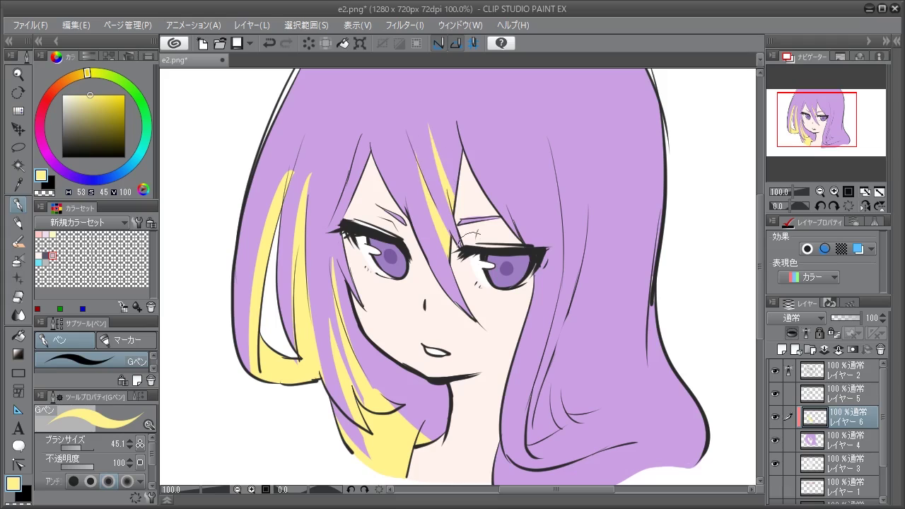
pyautogui.hotkey('ctrl', 'z')
pyautogui.moveTo(442, 152); pyautogui.dragTo(473, 239)
pyautogui.hotkey('ctrl', 'z')
pyautogui.moveTo(439, 135); pyautogui.dragTo(460, 220)
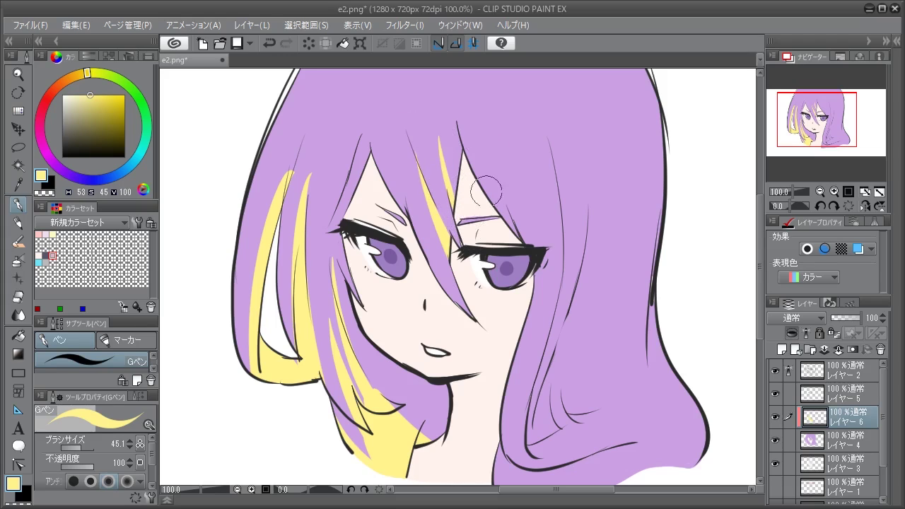
pyautogui.moveTo(466, 121); pyautogui.dragTo(520, 239)
pyautogui.hotkey('ctrl', 'z')
pyautogui.hotkey('ctrl', 'y')
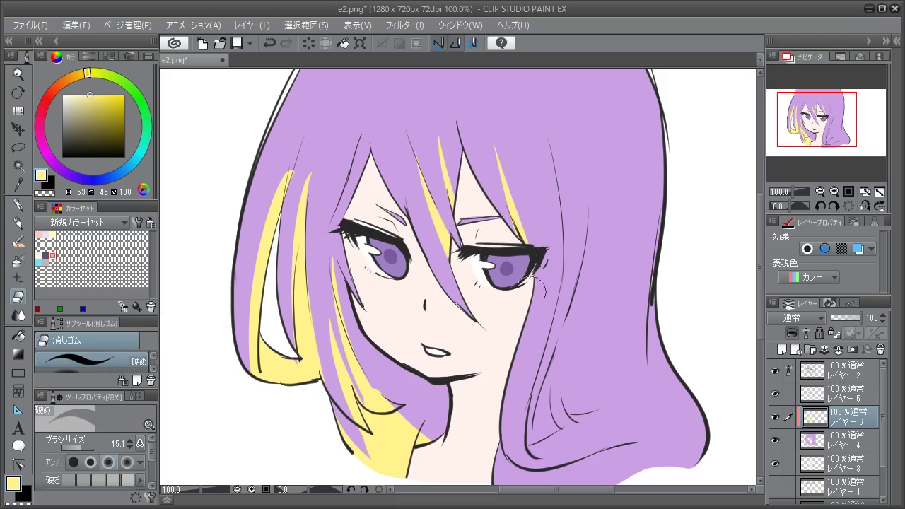
# Paint yellow G-pen streaks down the long right side hair, filling the outer tips more densely
pyautogui.press('e')
pyautogui.press('p')
pyautogui.moveTo(574, 206); pyautogui.dragTo(539, 478)
pyautogui.hotkey('ctrl', 'z')
pyautogui.moveTo(566, 222)
pyautogui.mouseDown()
pyautogui.moveTo(531, 428)
pyautogui.moveTo(537, 478)
pyautogui.mouseUp()
pyautogui.moveTo(591, 259); pyautogui.dragTo(582, 463)
pyautogui.moveTo(595, 338); pyautogui.dragTo(598, 480)
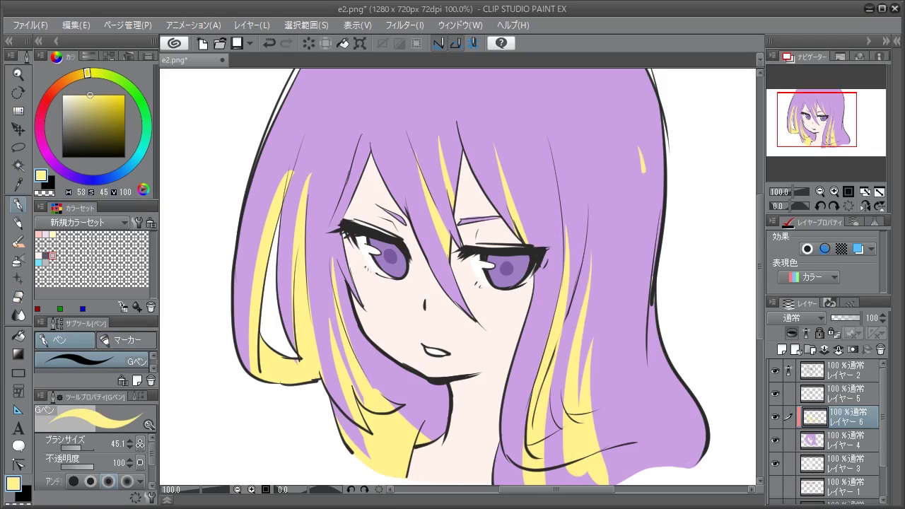
pyautogui.moveTo(634, 173); pyautogui.dragTo(670, 469)
pyautogui.moveTo(658, 339); pyautogui.dragTo(672, 461)
pyautogui.moveTo(677, 378); pyautogui.dragTo(696, 463)
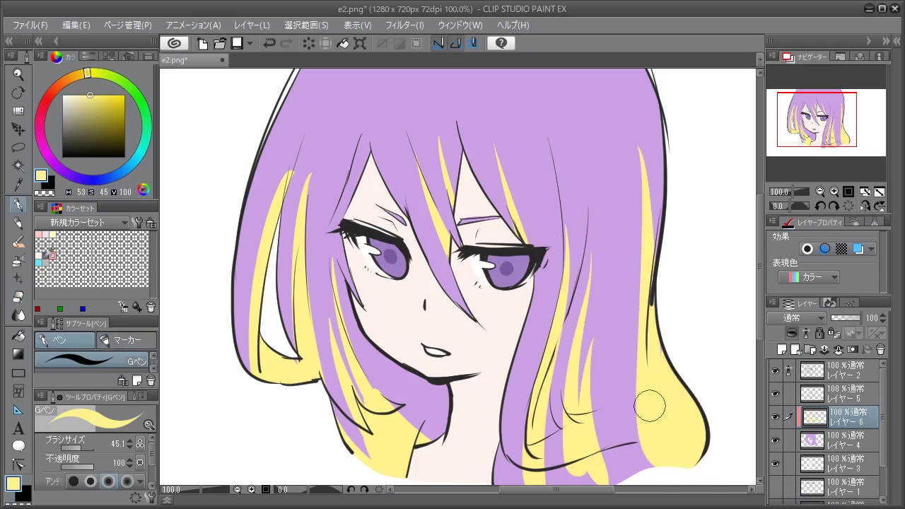
# Airbrush yellow across the lower hair on clipped レイヤー 6 so the purple fades softly into yellow tips
pyautogui.click(19, 262)
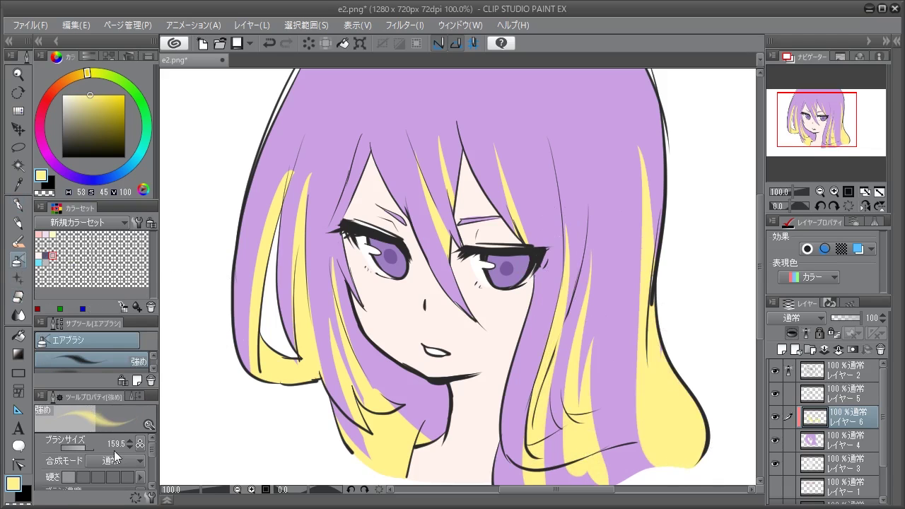
pyautogui.moveTo(85, 448); pyautogui.dragTo(88, 449)
pyautogui.moveTo(221, 384)
pyautogui.mouseDown()
pyautogui.moveTo(382, 444)
pyautogui.moveTo(250, 401)
pyautogui.moveTo(664, 460)
pyautogui.moveTo(371, 459)
pyautogui.moveTo(725, 401)
pyautogui.moveTo(513, 464)
pyautogui.moveTo(717, 391)
pyautogui.moveTo(589, 458)
pyautogui.moveTo(384, 481)
pyautogui.moveTo(665, 422)
pyautogui.moveTo(606, 446)
pyautogui.moveTo(391, 462)
pyautogui.mouseUp()
# Add a new layer above the line-art layer レイヤー 2 and clip it to that layer
pyautogui.press('p')
pyautogui.click(846, 370)
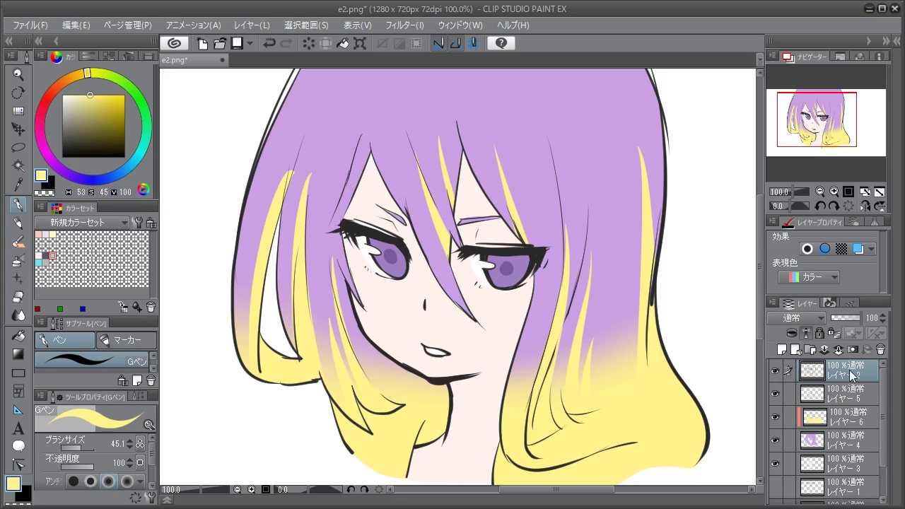
pyautogui.click(782, 351)
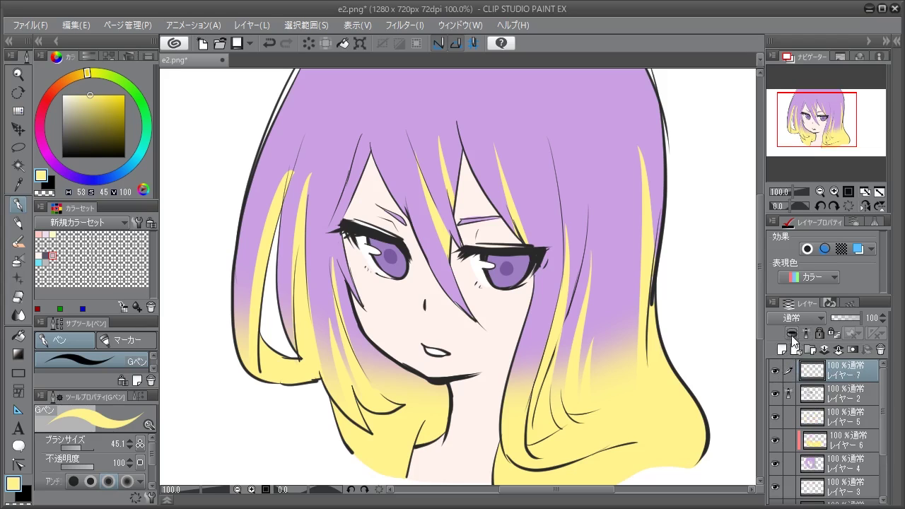
pyautogui.click(792, 334)
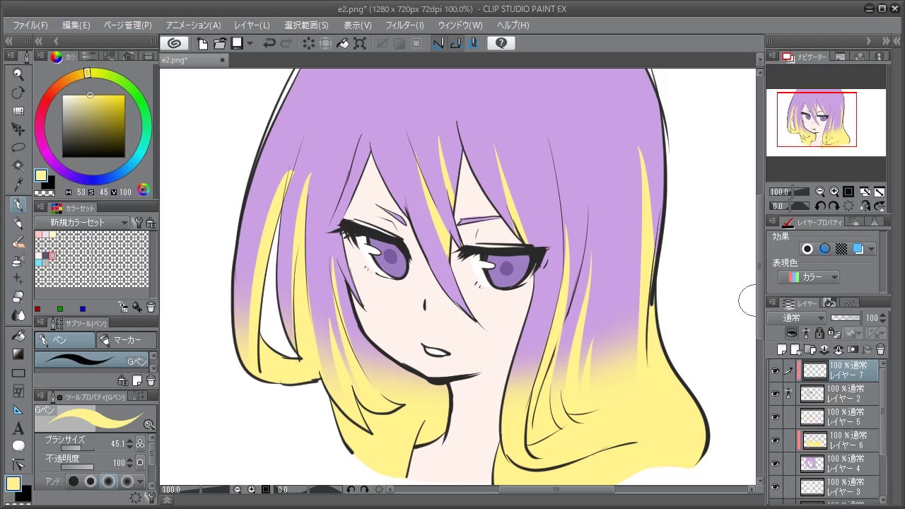
# Airbrush a strong pinkish red (H 347, S 75, V 100) over the outer upper-lash lines of both eyes on the clipped layer
pyautogui.click(834, 191)
pyautogui.moveTo(667, 253)
pyautogui.mouseDown()
pyautogui.moveTo(657, 251)
pyautogui.moveTo(676, 256)
pyautogui.mouseUp()
pyautogui.click(41, 110)
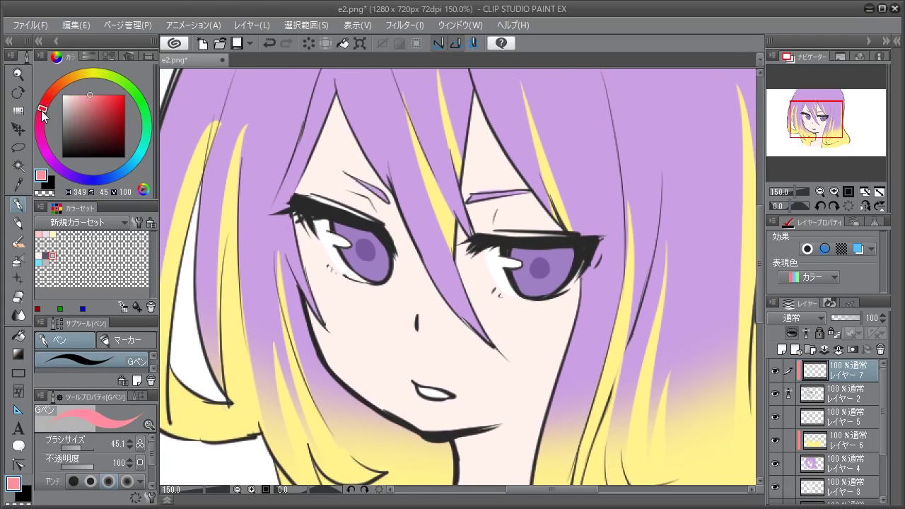
pyautogui.click(109, 94)
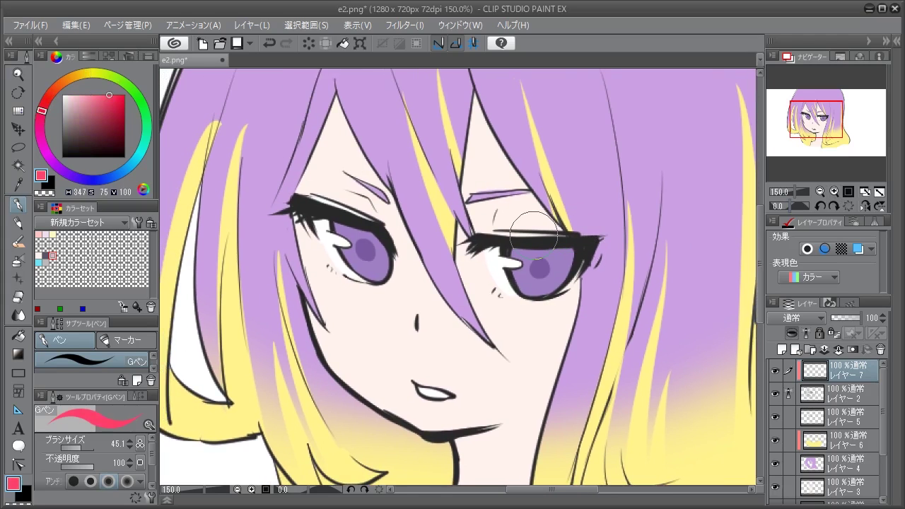
pyautogui.click(18, 260)
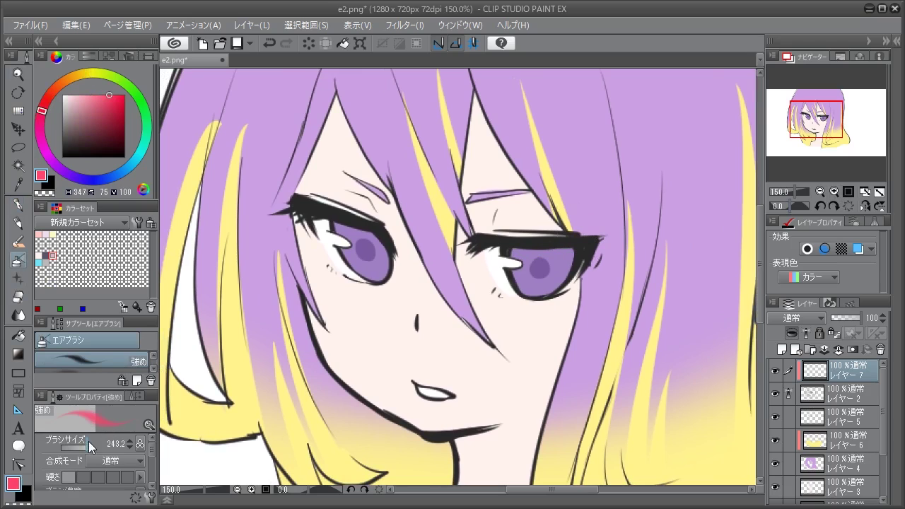
pyautogui.moveTo(88, 443); pyautogui.dragTo(84, 448)
pyautogui.moveTo(592, 204)
pyautogui.mouseDown()
pyautogui.moveTo(602, 253)
pyautogui.moveTo(607, 212)
pyautogui.moveTo(596, 207)
pyautogui.moveTo(599, 272)
pyautogui.moveTo(585, 210)
pyautogui.moveTo(548, 233)
pyautogui.moveTo(586, 202)
pyautogui.moveTo(598, 257)
pyautogui.moveTo(591, 232)
pyautogui.moveTo(538, 239)
pyautogui.mouseUp()
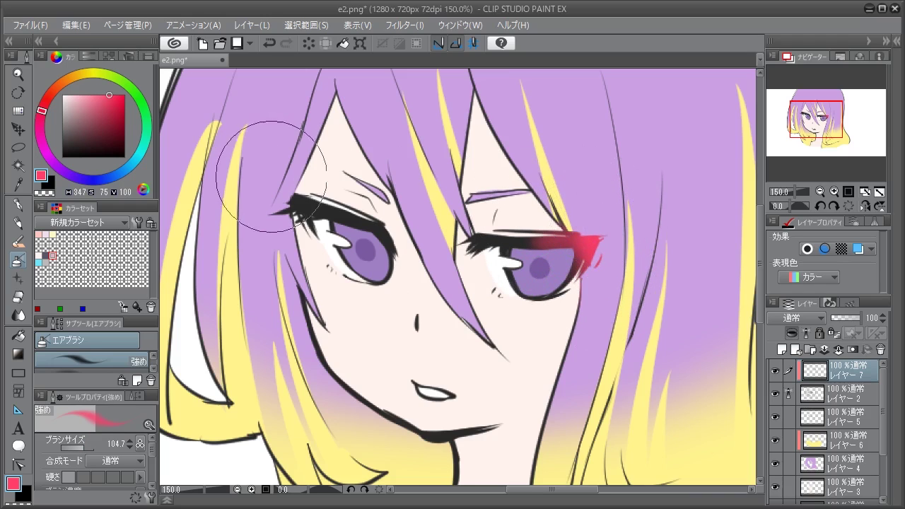
pyautogui.moveTo(325, 212); pyautogui.dragTo(286, 199)
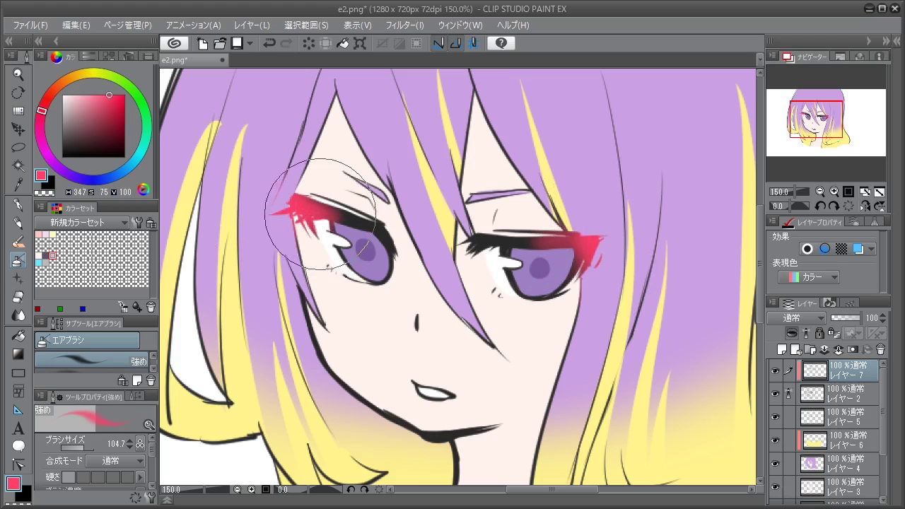
pyautogui.press('e')
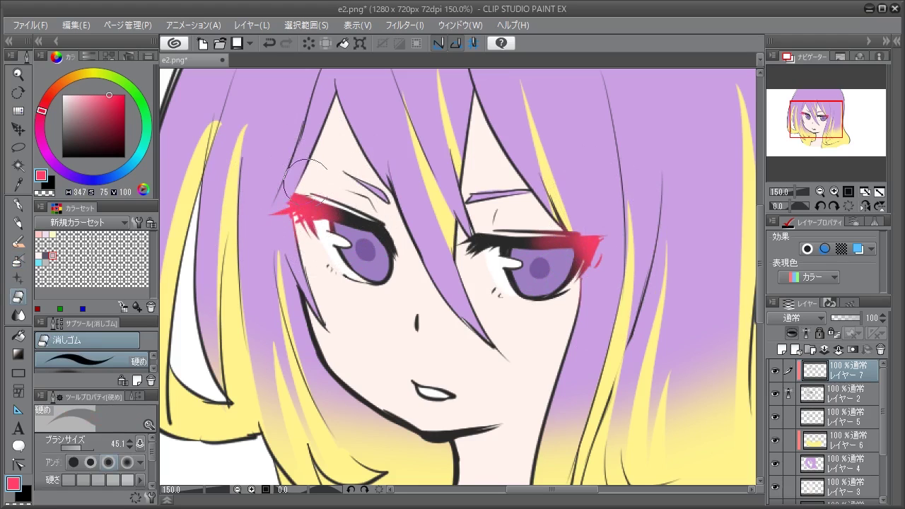
pyautogui.hotkey('ctrl', 'z')
# Lower the opacity of clipped レイヤー 7 to 65
pyautogui.click(819, 193)
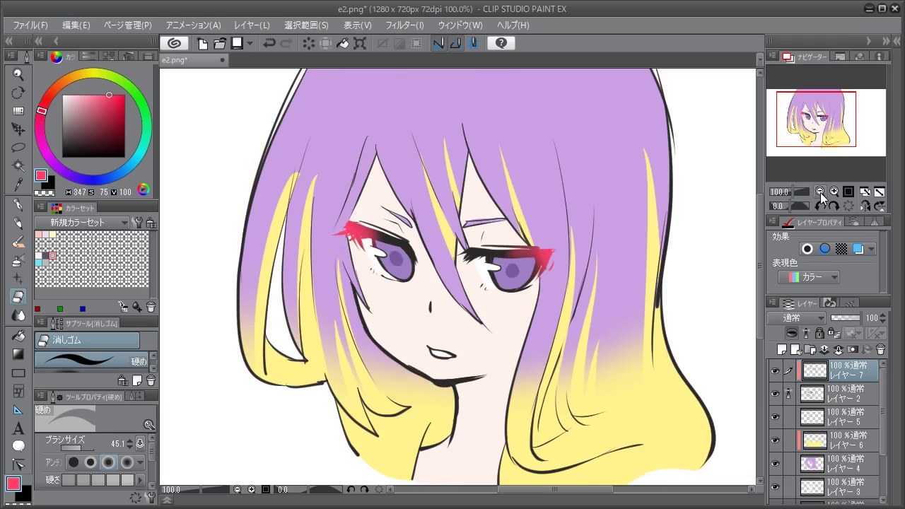
pyautogui.moveTo(857, 318); pyautogui.dragTo(841, 321)
pyautogui.click(849, 318)
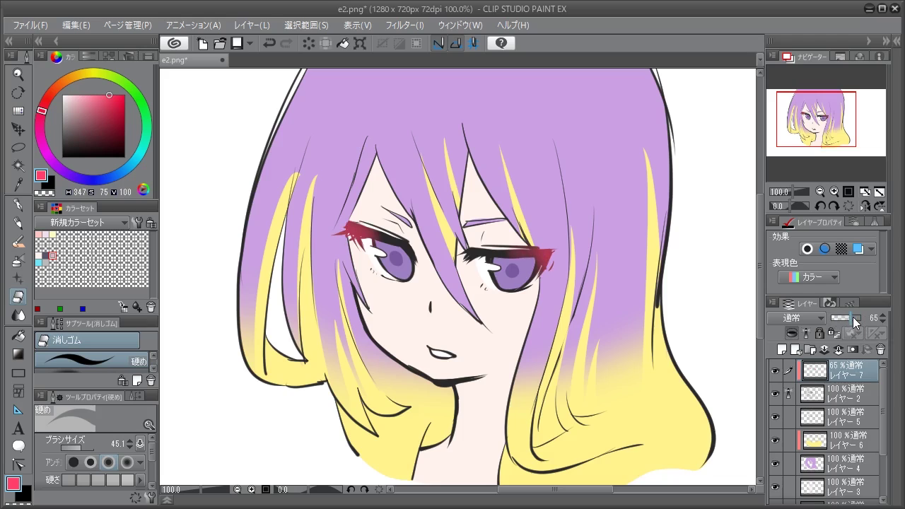
# Recolour the outer hair outlines on both sides with G-pen yellow sampled from the hair, undoing the red trial and the stroke on the bangs line
pyautogui.press('p')
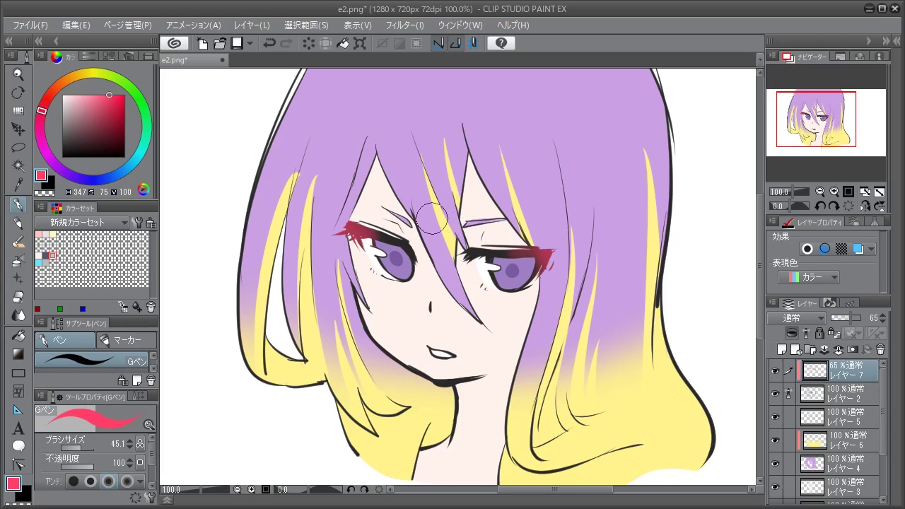
pyautogui.moveTo(275, 140); pyautogui.dragTo(234, 228)
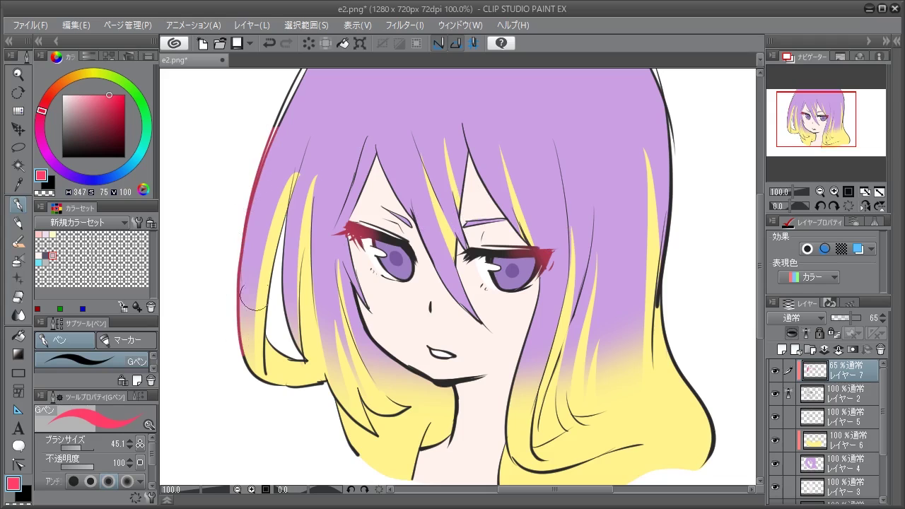
pyautogui.hotkey('ctrl', 'z')
pyautogui.keyDown('alt'); pyautogui.click(274, 237); pyautogui.keyUp('alt')
pyautogui.moveTo(283, 120)
pyautogui.mouseDown()
pyautogui.moveTo(258, 173)
pyautogui.moveTo(234, 294)
pyautogui.moveTo(236, 358)
pyautogui.moveTo(260, 363)
pyautogui.moveTo(260, 385)
pyautogui.mouseUp()
pyautogui.moveTo(278, 122); pyautogui.dragTo(307, 65)
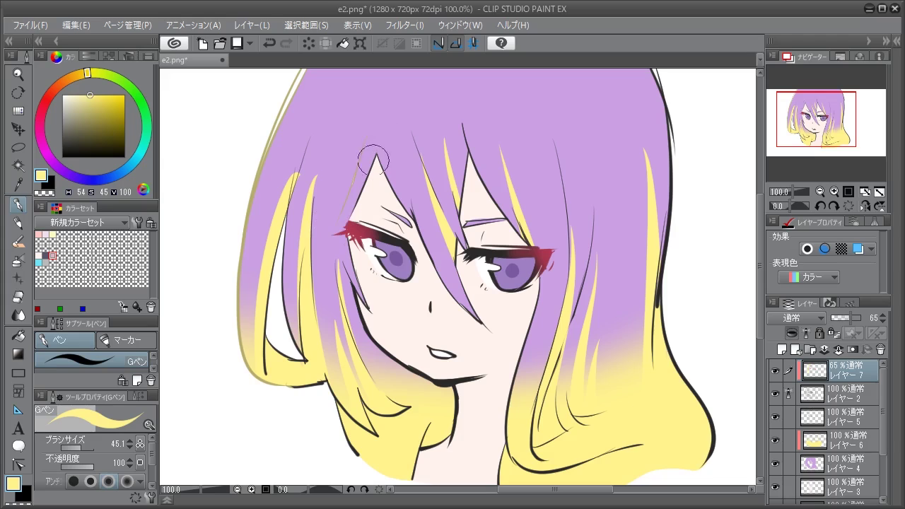
pyautogui.moveTo(374, 160); pyautogui.dragTo(351, 208)
pyautogui.hotkey('ctrl', 'z')
pyautogui.moveTo(676, 226)
pyautogui.mouseDown()
pyautogui.moveTo(665, 297)
pyautogui.moveTo(703, 462)
pyautogui.moveTo(696, 473)
pyautogui.mouseUp()
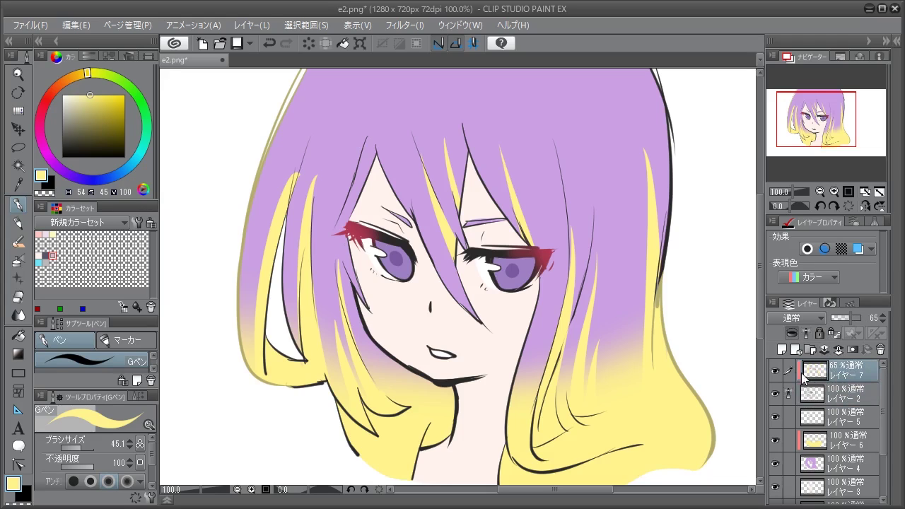
# Select the character's layers from レイヤー 7 down to レイヤー 3 and group them in a new folder
pyautogui.moveTo(791, 403); pyautogui.dragTo(789, 426)
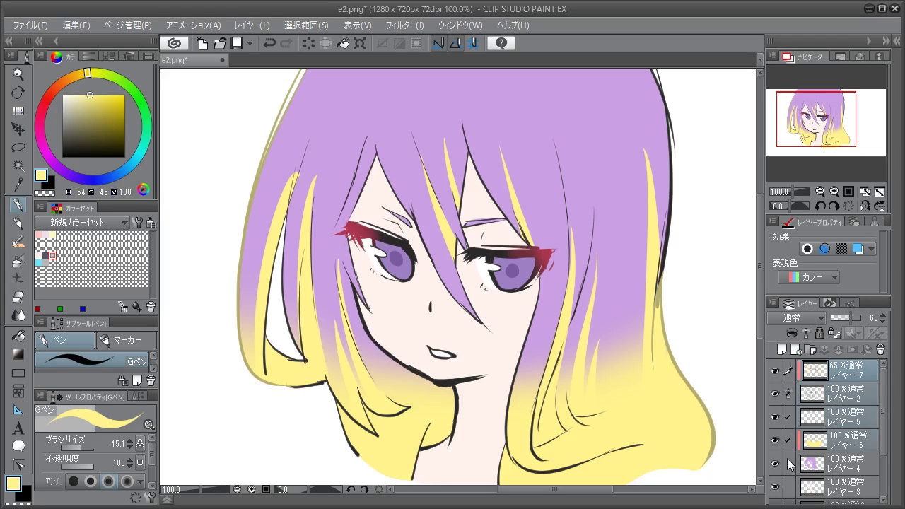
pyautogui.moveTo(787, 458); pyautogui.dragTo(789, 485)
pyautogui.moveTo(887, 415); pyautogui.dragTo(886, 396)
pyautogui.moveTo(837, 373); pyautogui.dragTo(811, 350)
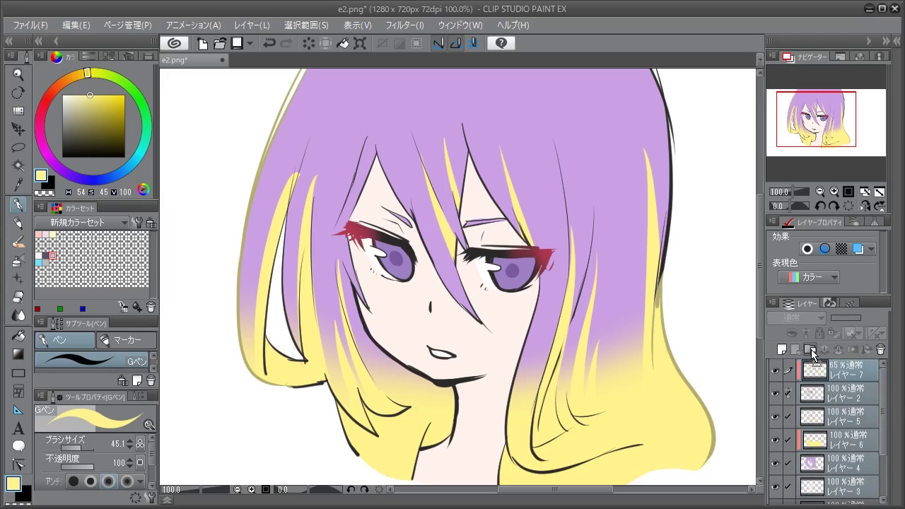
pyautogui.click(812, 350)
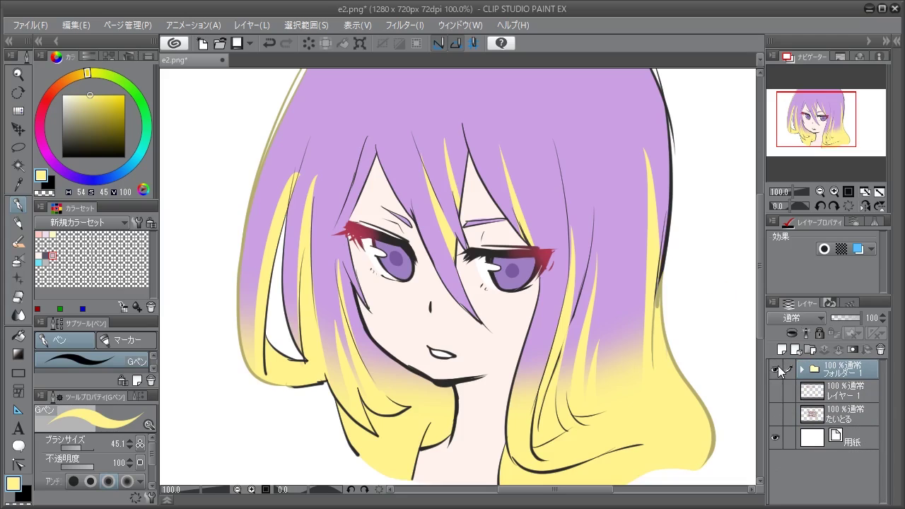
# Toggle the new folder's visibility to check its contents, and add a new layer above it clipped to the folder
pyautogui.click(777, 368)
pyautogui.click(779, 368)
pyautogui.click(782, 350)
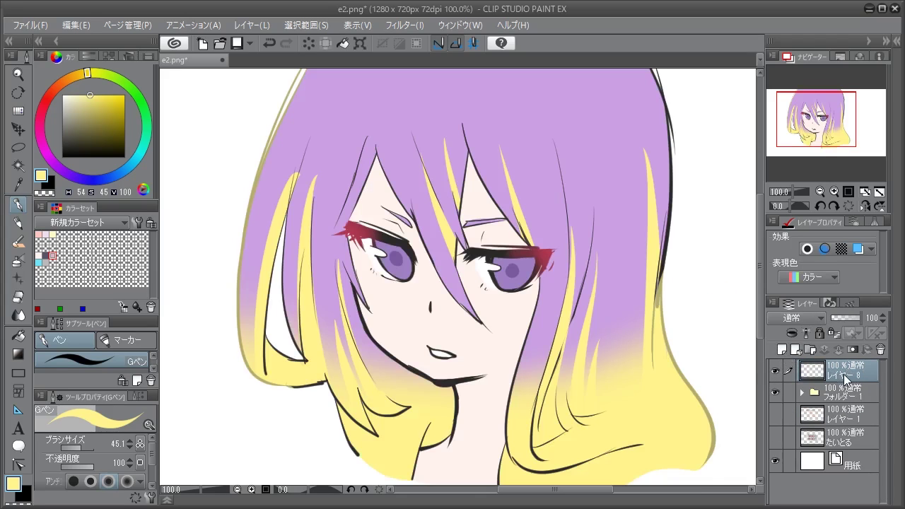
pyautogui.click(792, 334)
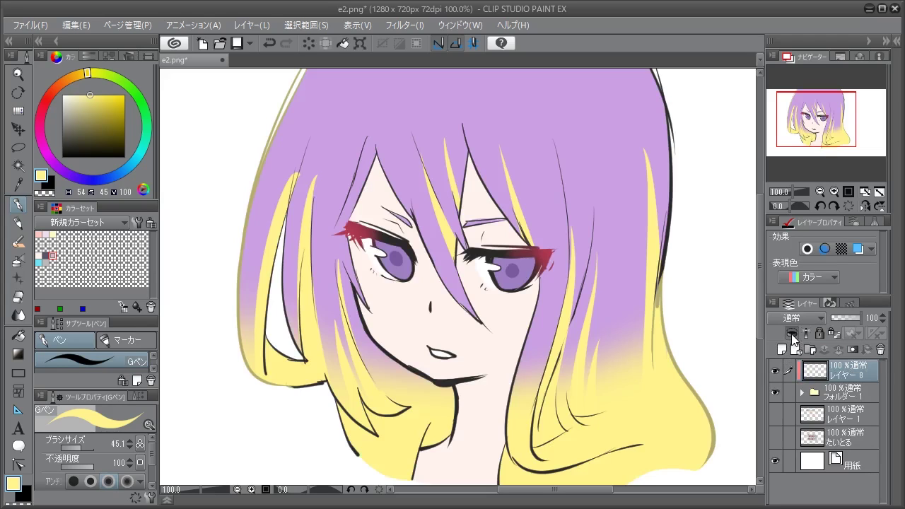
# Try a green (H 115, S 80, V 100) test stroke over the left hair on the clipped layer and undo it
pyautogui.click(137, 95)
pyautogui.click(111, 94)
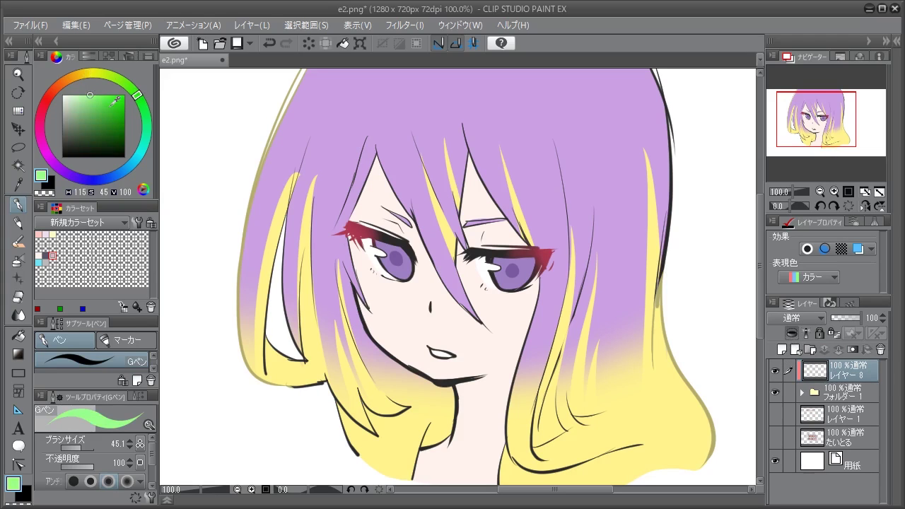
pyautogui.moveTo(247, 214)
pyautogui.mouseDown()
pyautogui.moveTo(634, 155)
pyautogui.moveTo(608, 212)
pyautogui.moveTo(244, 343)
pyautogui.moveTo(584, 297)
pyautogui.moveTo(601, 330)
pyautogui.moveTo(347, 426)
pyautogui.mouseUp()
pyautogui.hotkey('ctrl', 'z')
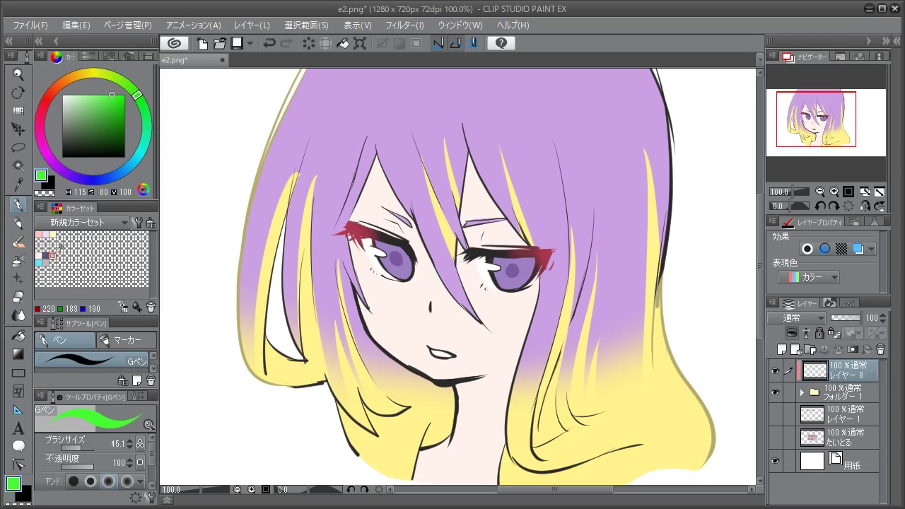
# Set clipped レイヤー 8 to 乗算 blending and paint a dusty-pink (H 348, S 17, V 86) shadow on the neck below the chin
pyautogui.click(52, 255)
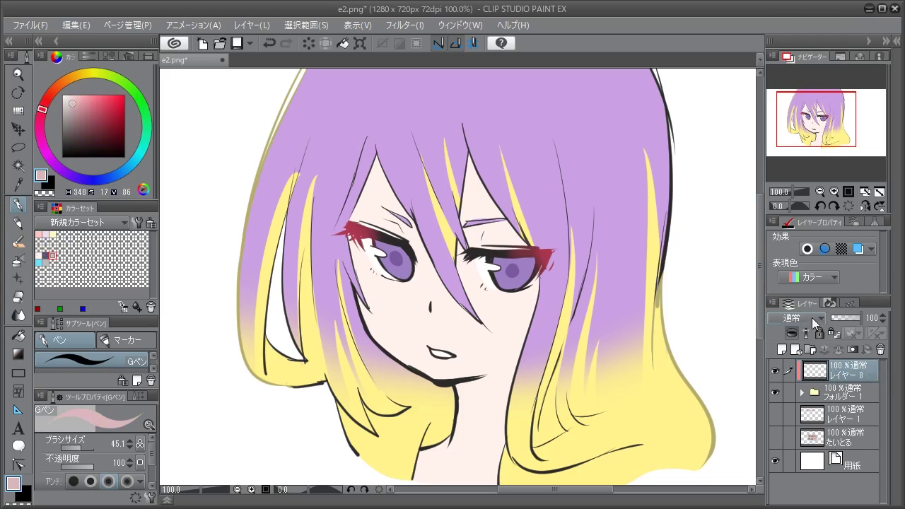
pyautogui.click(812, 317)
pyautogui.click(808, 3)
pyautogui.moveTo(450, 390)
pyautogui.mouseDown()
pyautogui.moveTo(485, 374)
pyautogui.moveTo(468, 386)
pyautogui.moveTo(502, 378)
pyautogui.moveTo(460, 398)
pyautogui.moveTo(499, 386)
pyautogui.moveTo(496, 406)
pyautogui.mouseUp()
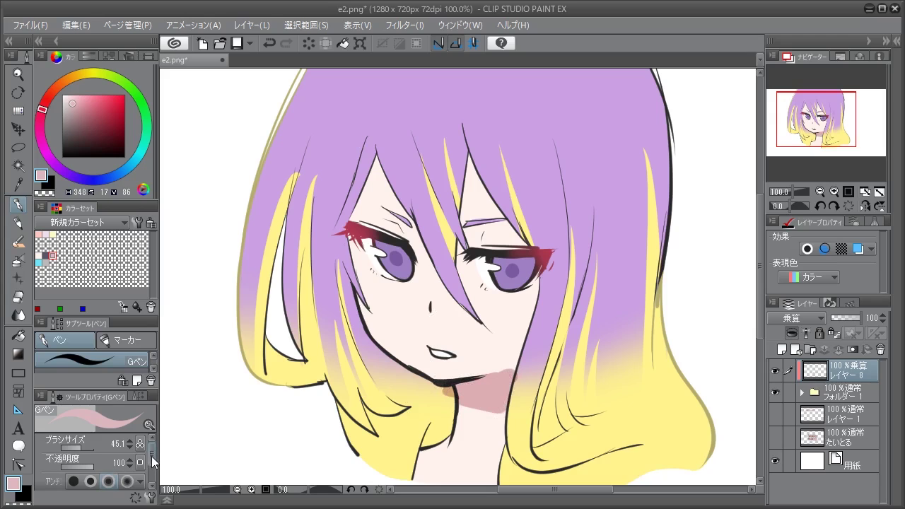
pyautogui.scroll(-1, 118, 472)
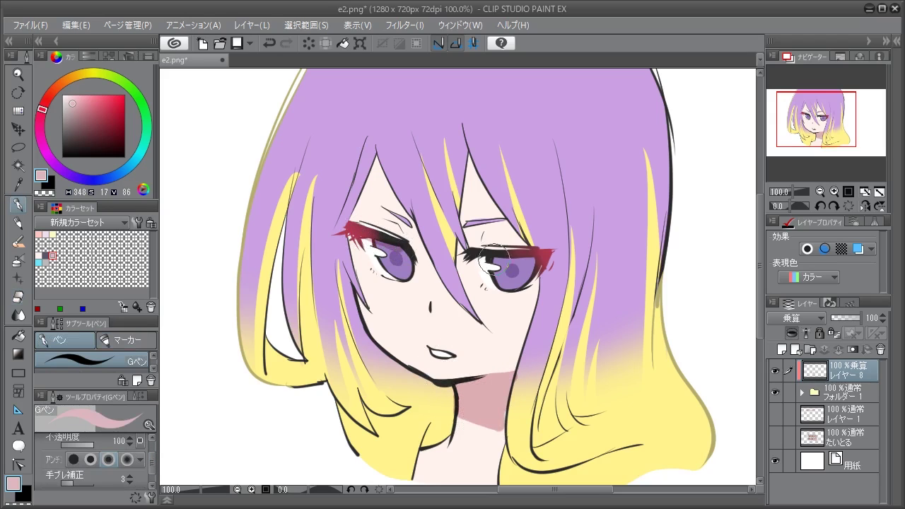
# Move レイヤー 7 and レイヤー 2 out of the folder to above the 乗算 layer レイヤー 8, collapse the folder and reselect レイヤー 8
pyautogui.click(801, 392)
pyautogui.click(839, 418)
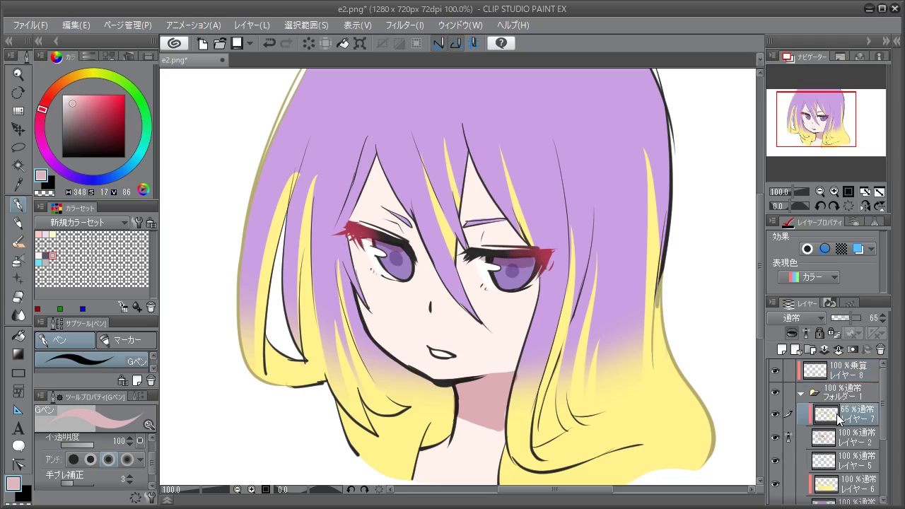
pyautogui.click(851, 438)
pyautogui.click(845, 425)
pyautogui.click(789, 435)
pyautogui.moveTo(858, 418); pyautogui.dragTo(853, 367)
pyautogui.click(803, 440)
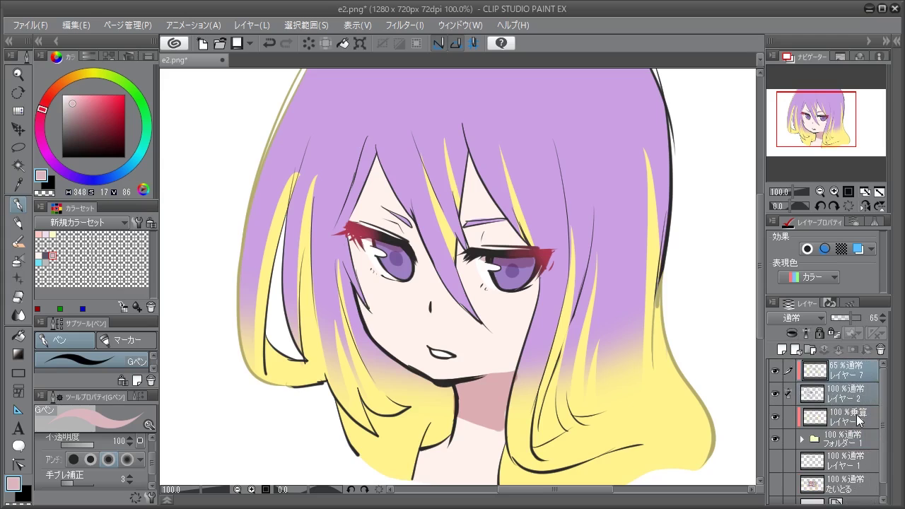
pyautogui.click(852, 419)
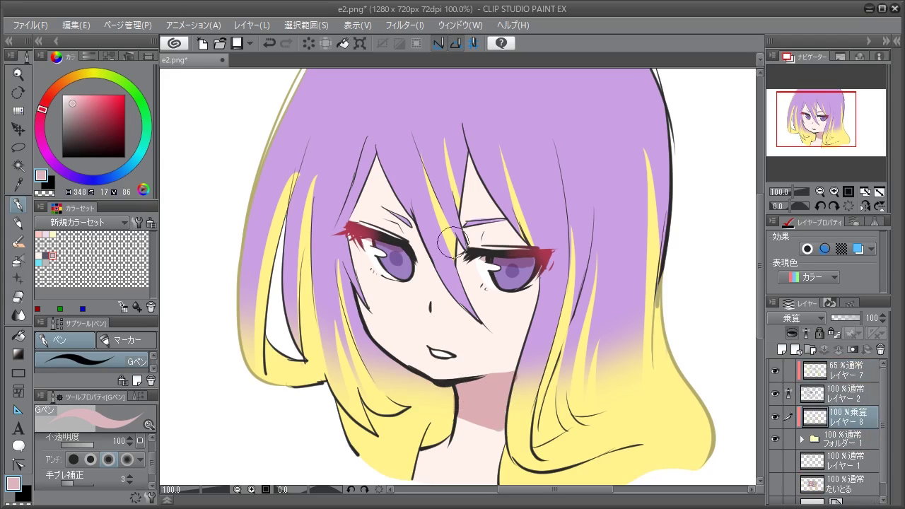
# Paint dusty-pink shadows on the face beside the bangs, under the nose, on the lower neck and on the inner left hair
pyautogui.moveTo(374, 160)
pyautogui.mouseDown()
pyautogui.moveTo(354, 225)
pyautogui.moveTo(365, 331)
pyautogui.mouseUp()
pyautogui.moveTo(469, 161); pyautogui.dragTo(463, 211)
pyautogui.moveTo(465, 244); pyautogui.dragTo(464, 278)
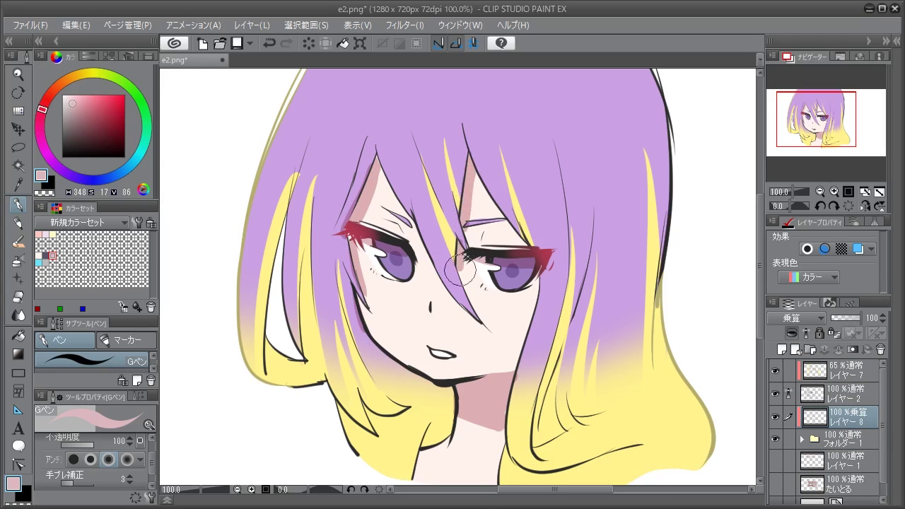
pyautogui.click(433, 310)
pyautogui.moveTo(447, 393); pyautogui.dragTo(429, 467)
pyautogui.moveTo(401, 413); pyautogui.dragTo(366, 431)
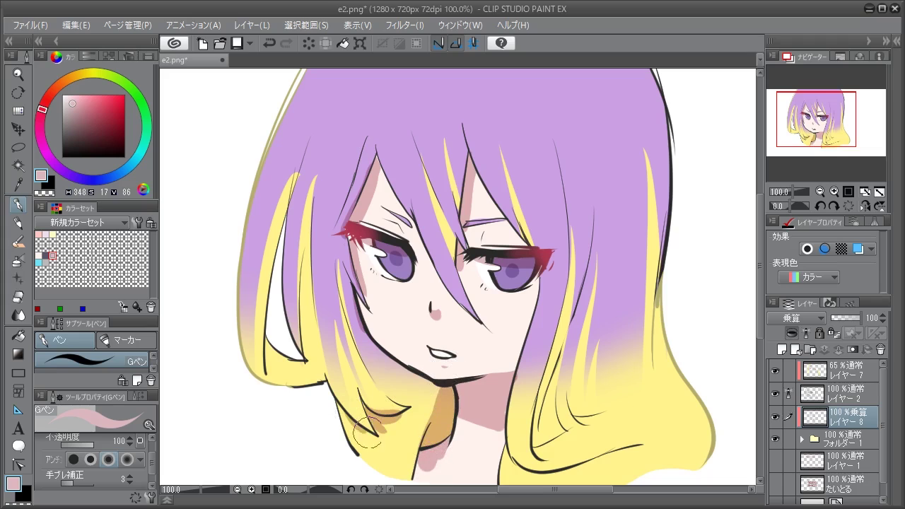
# Shade the underside of the outer left hair curl and the outer and lower areas of the long right hair, undoing an unsuitable stroke
pyautogui.moveTo(270, 343); pyautogui.dragTo(311, 376)
pyautogui.moveTo(634, 203); pyautogui.dragTo(668, 442)
pyautogui.moveTo(598, 263); pyautogui.dragTo(601, 475)
pyautogui.moveTo(675, 403); pyautogui.dragTo(697, 459)
pyautogui.hotkey('ctrl', 'z')
pyautogui.moveTo(538, 463); pyautogui.dragTo(562, 319)
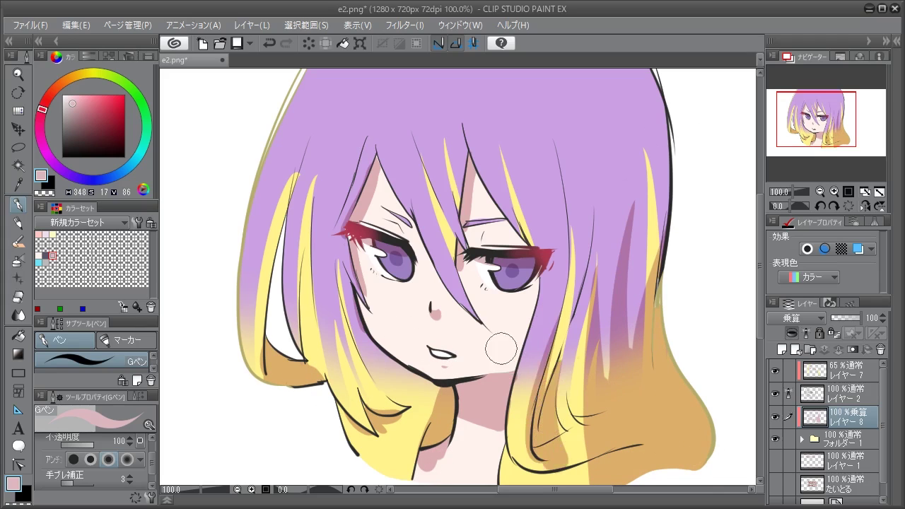
# Refine the shadows around the bangs and lower neck and shade the left hair strands beside the jaw, undoing the extra stroke
pyautogui.moveTo(374, 136)
pyautogui.mouseDown()
pyautogui.moveTo(344, 236)
pyautogui.moveTo(347, 281)
pyautogui.mouseUp()
pyautogui.moveTo(475, 173)
pyautogui.mouseDown()
pyautogui.moveTo(495, 225)
pyautogui.moveTo(523, 243)
pyautogui.mouseUp()
pyautogui.moveTo(452, 438); pyautogui.dragTo(425, 463)
pyautogui.moveTo(323, 312); pyautogui.dragTo(332, 382)
pyautogui.moveTo(320, 281); pyautogui.dragTo(331, 389)
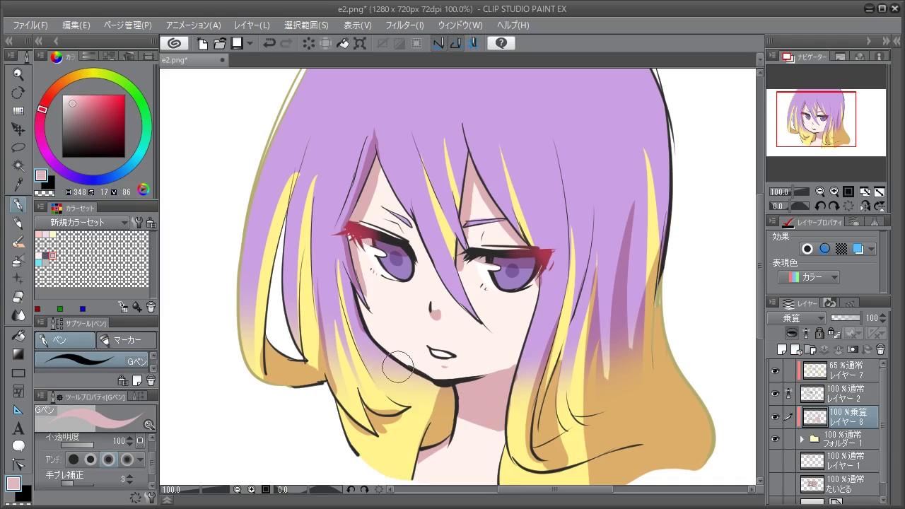
pyautogui.moveTo(398, 367); pyautogui.dragTo(424, 428)
pyautogui.moveTo(380, 351); pyautogui.dragTo(405, 386)
pyautogui.hotkey('ctrl', 'z')
# Paint long, thin shadow streaks down the strands of the right side hair
pyautogui.moveTo(595, 183); pyautogui.dragTo(579, 364)
pyautogui.moveTo(584, 216)
pyautogui.mouseDown()
pyautogui.moveTo(572, 420)
pyautogui.moveTo(524, 439)
pyautogui.mouseUp()
pyautogui.moveTo(628, 189); pyautogui.dragTo(612, 291)
pyautogui.moveTo(643, 170); pyautogui.dragTo(643, 344)
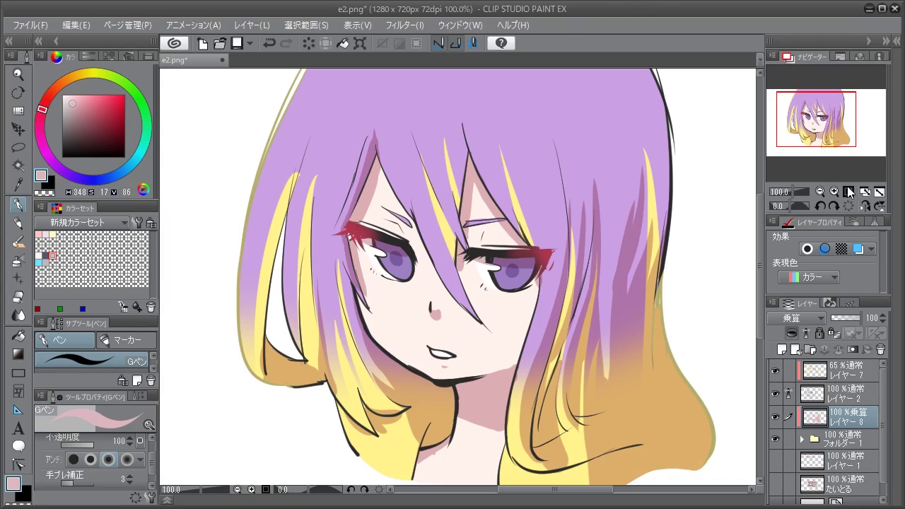
# Hide レイヤー 7, レイヤー 2, レイヤー 8 and the folder, show the title layer たいとる and centre the title in the view
pyautogui.click(775, 370)
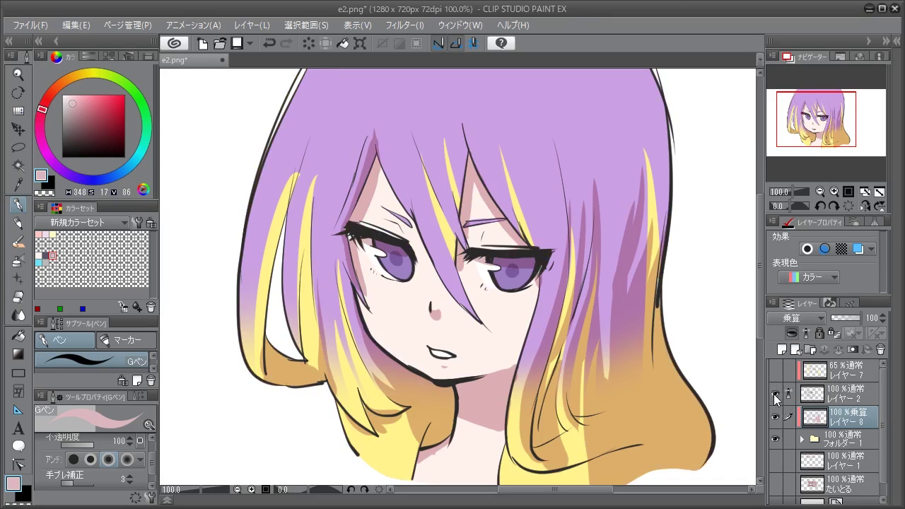
pyautogui.click(774, 393)
pyautogui.click(775, 416)
pyautogui.click(775, 439)
pyautogui.scroll(-1, 784, 459)
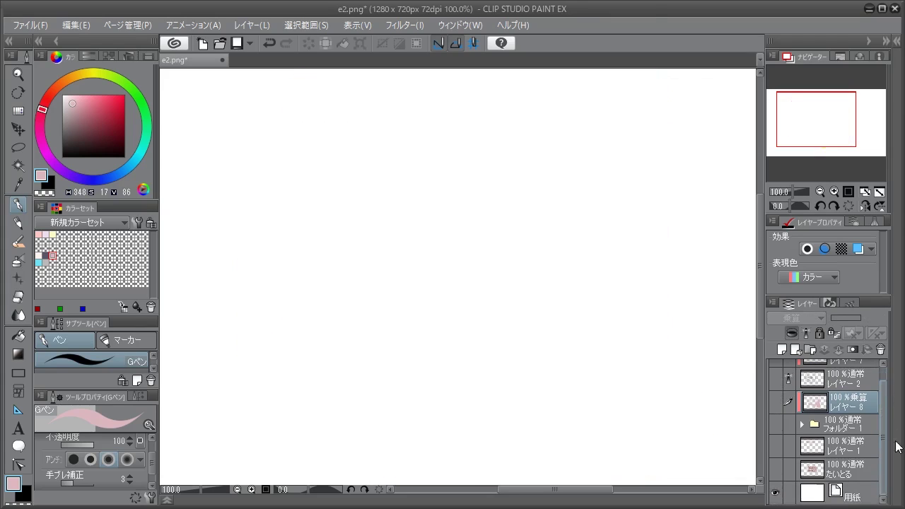
pyautogui.click(776, 468)
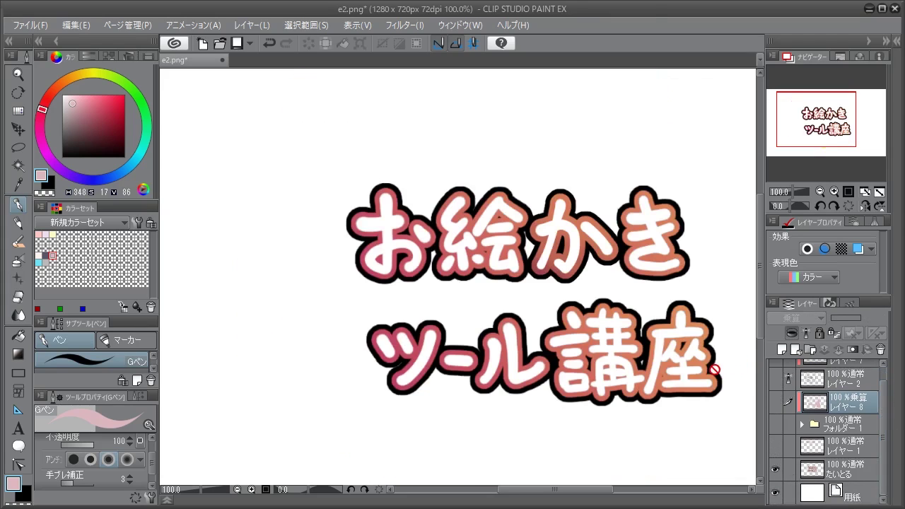
pyautogui.moveTo(695, 355); pyautogui.dragTo(608, 331)
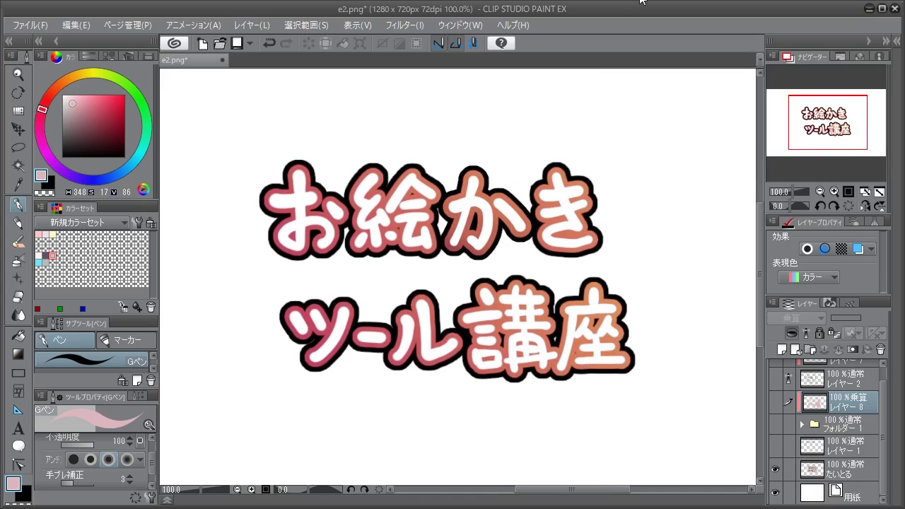